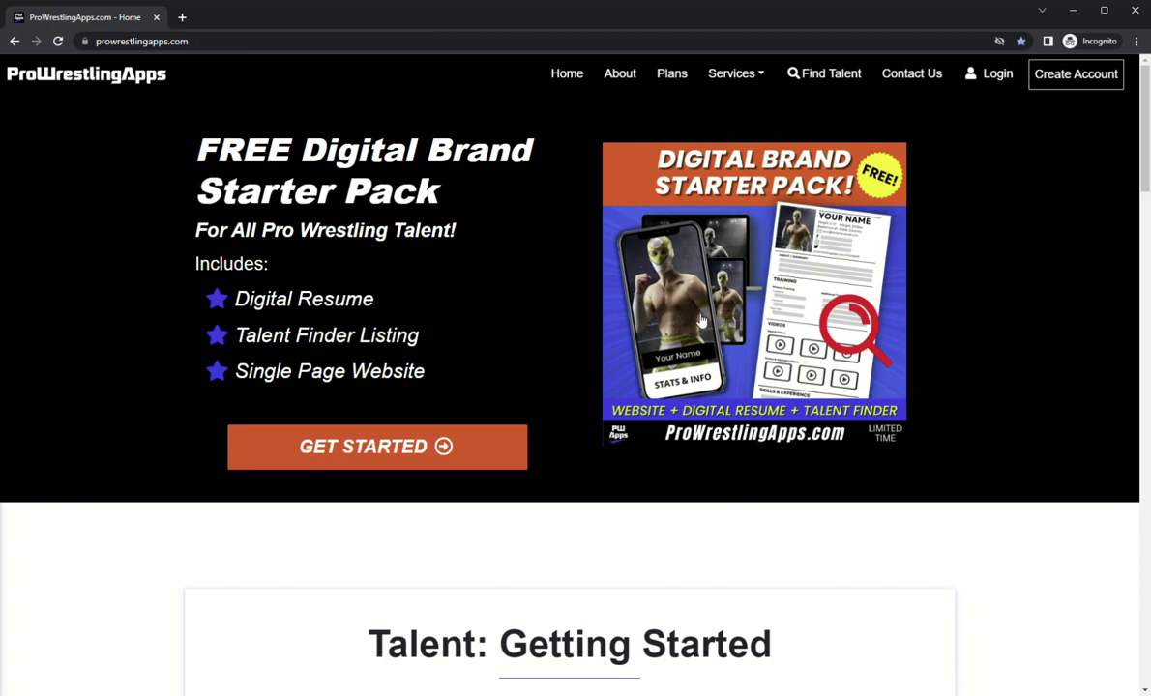
Step: Start talent sign-up and enter the first name, e-mail address and account password
click(459, 464)
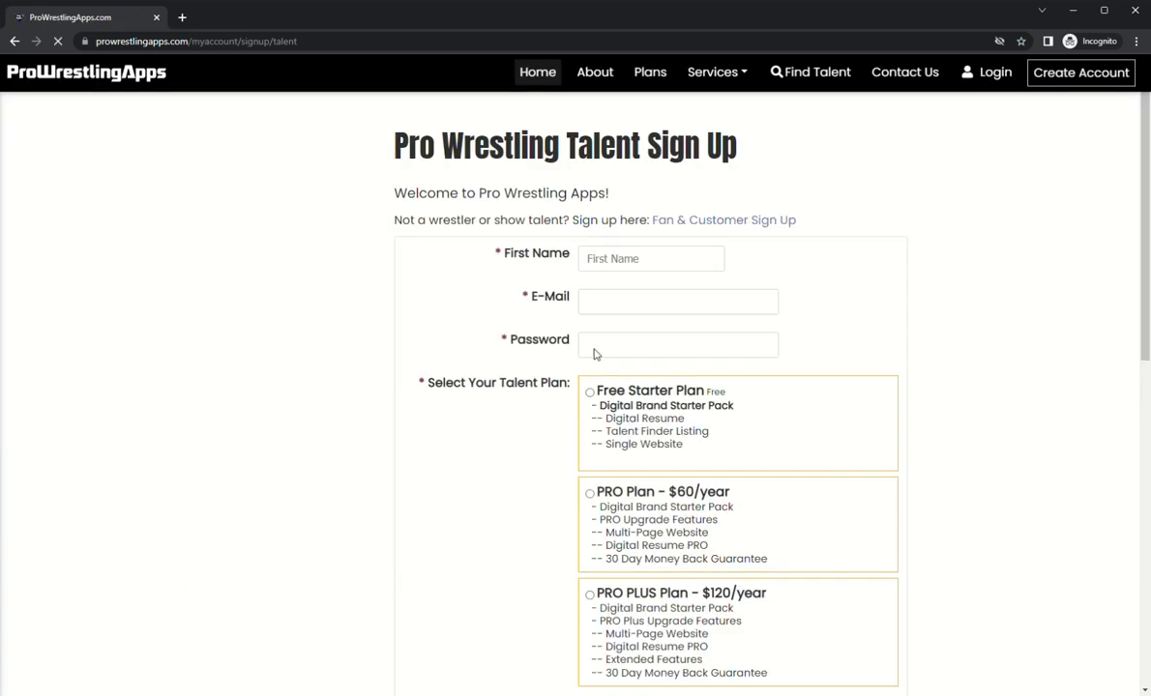
click(660, 259)
text(Vince)
key(Tab)
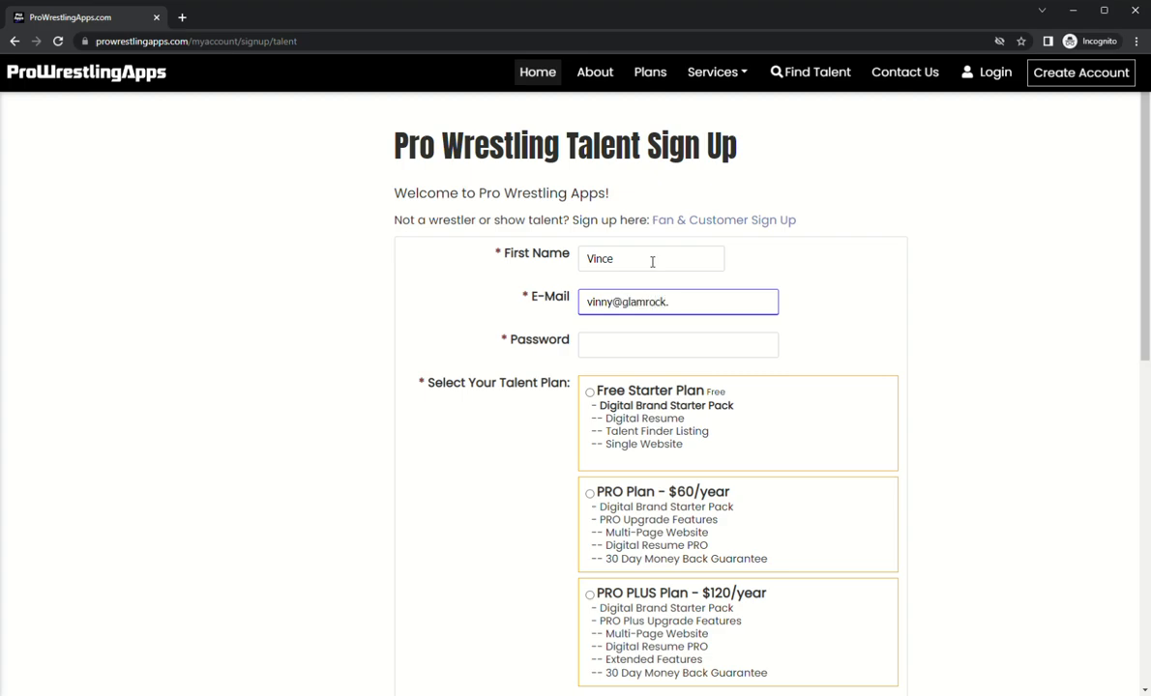
key(Tab)
text(•••••••)
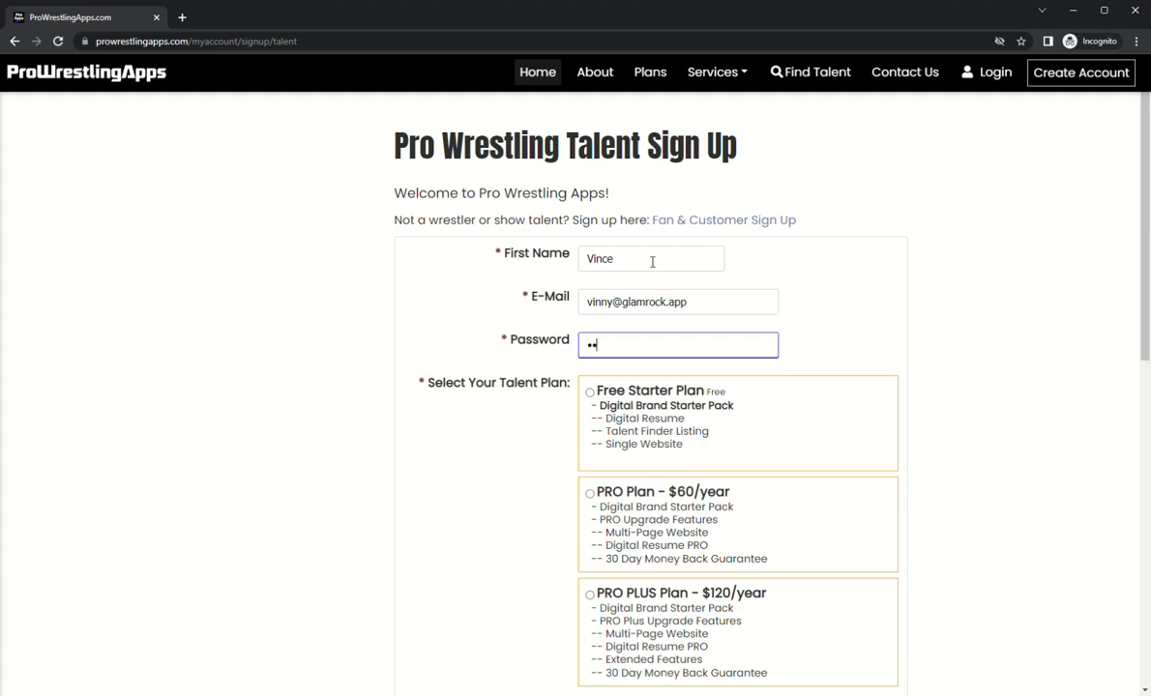
Step: Choose the Free Starter Plan, opt into the newsletter, accept terms and reCAPTCHA, and submit
scroll(652, 261, down, 2)
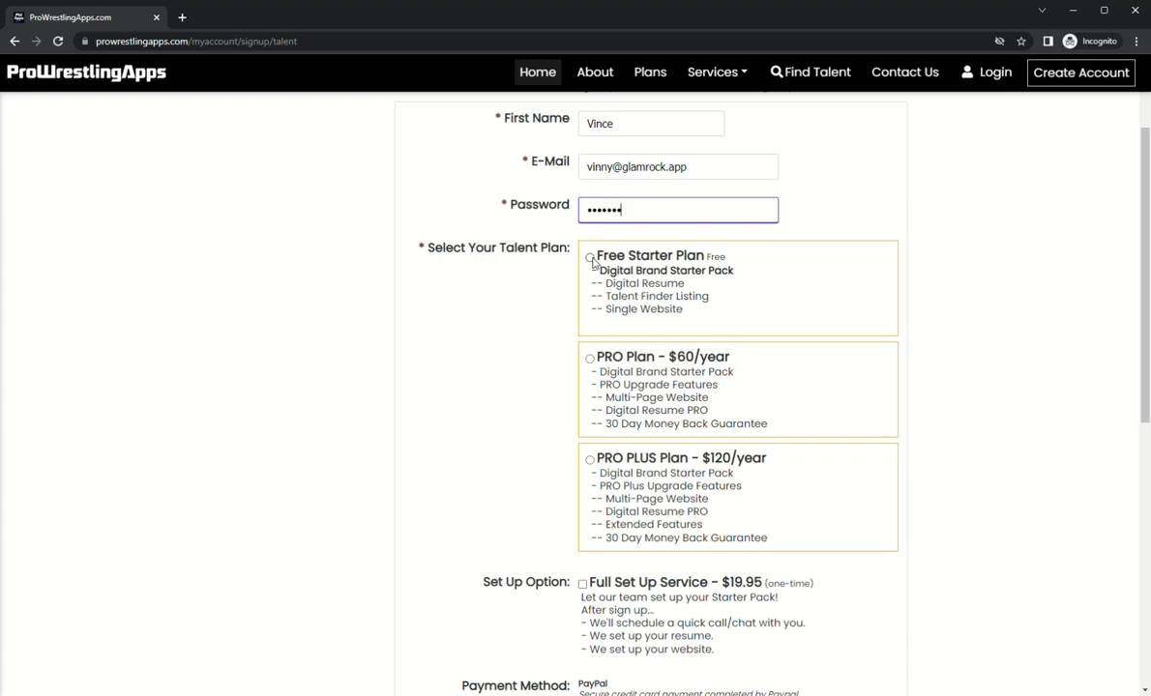
click(592, 265)
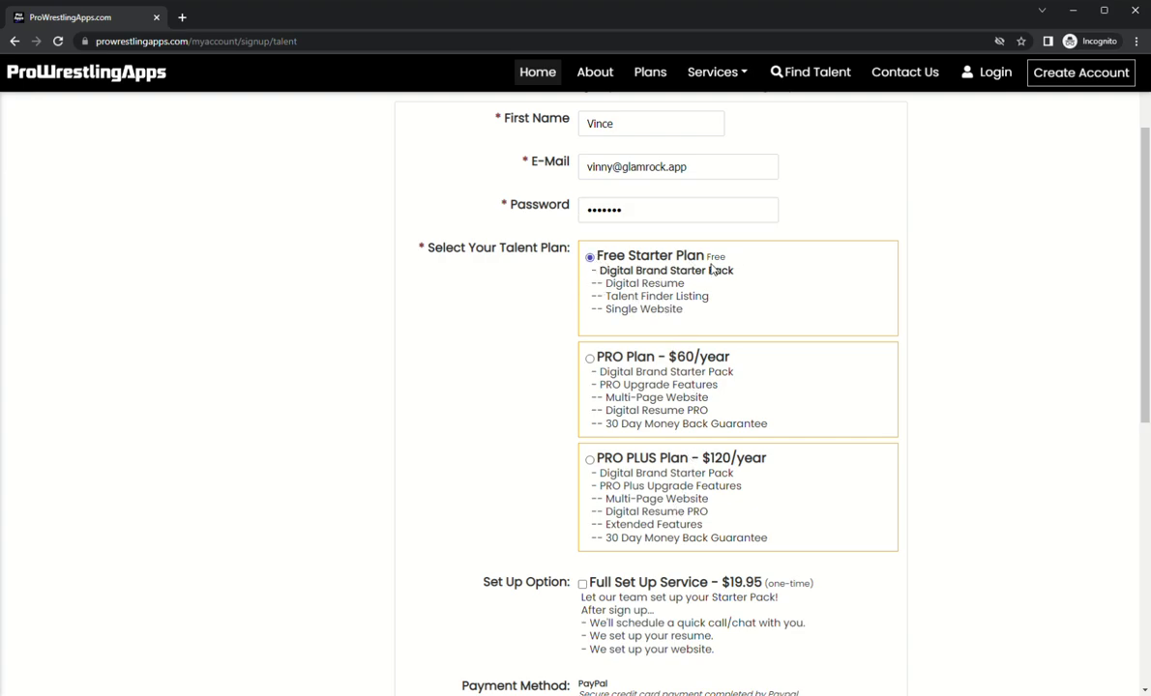
scroll(707, 277, down, 2)
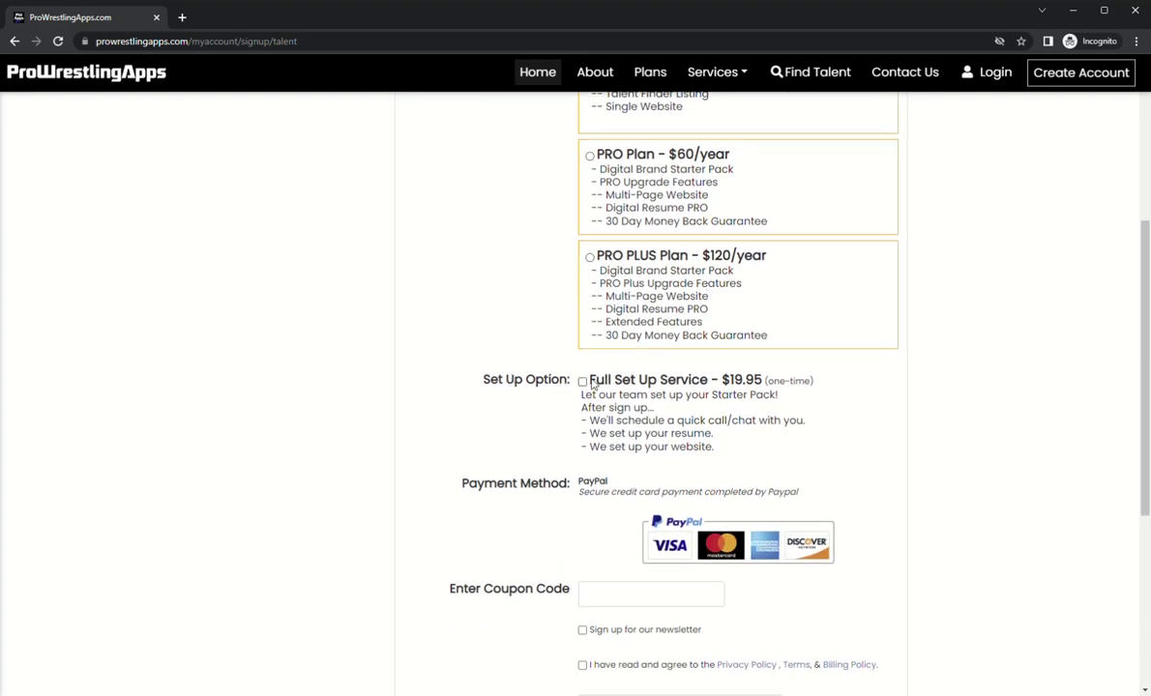
scroll(674, 367, up, 1)
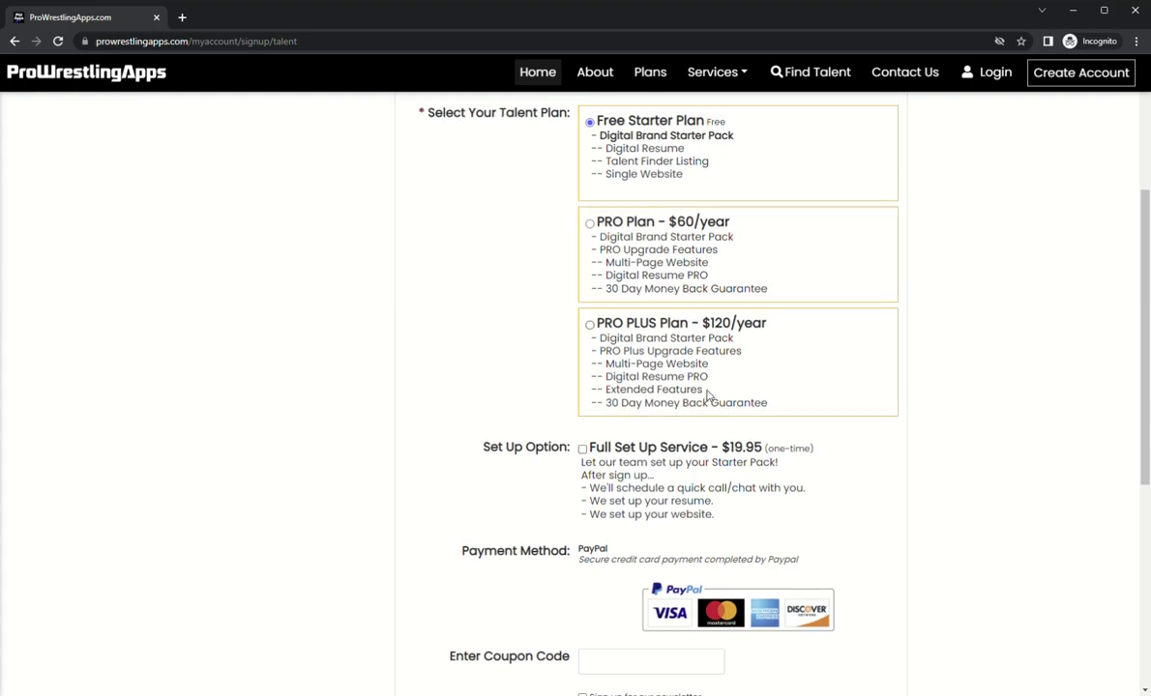
scroll(674, 337, up, 1)
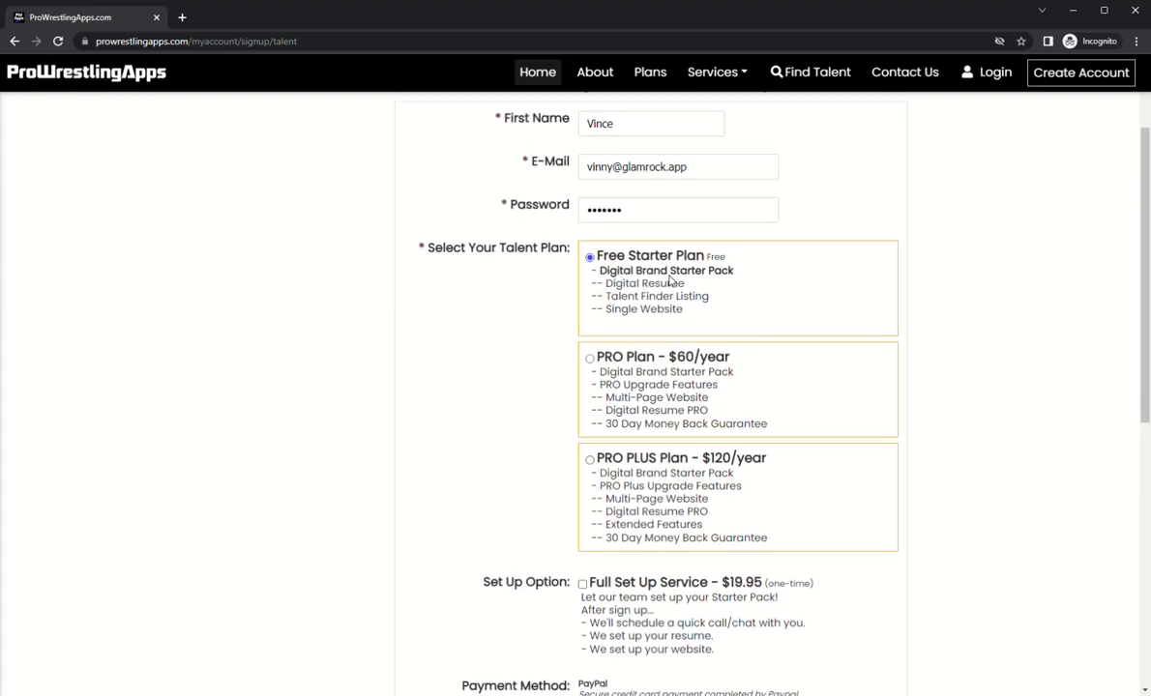
scroll(669, 306, down, 1)
scroll(666, 387, down, 2)
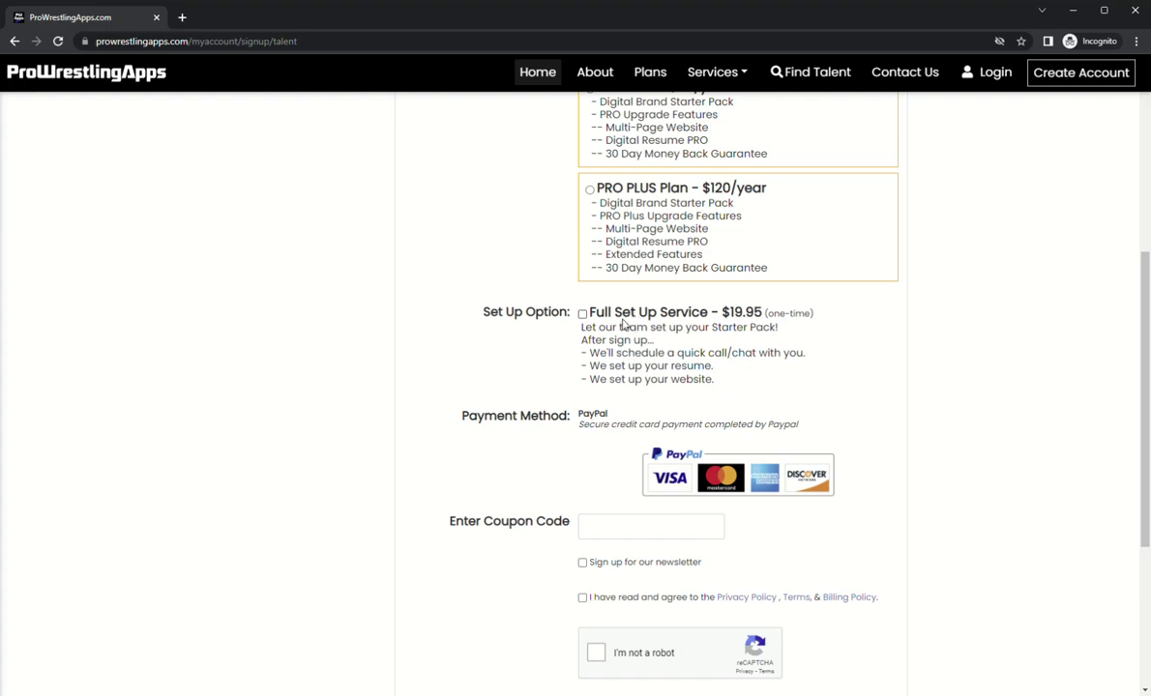
scroll(623, 324, down, 3)
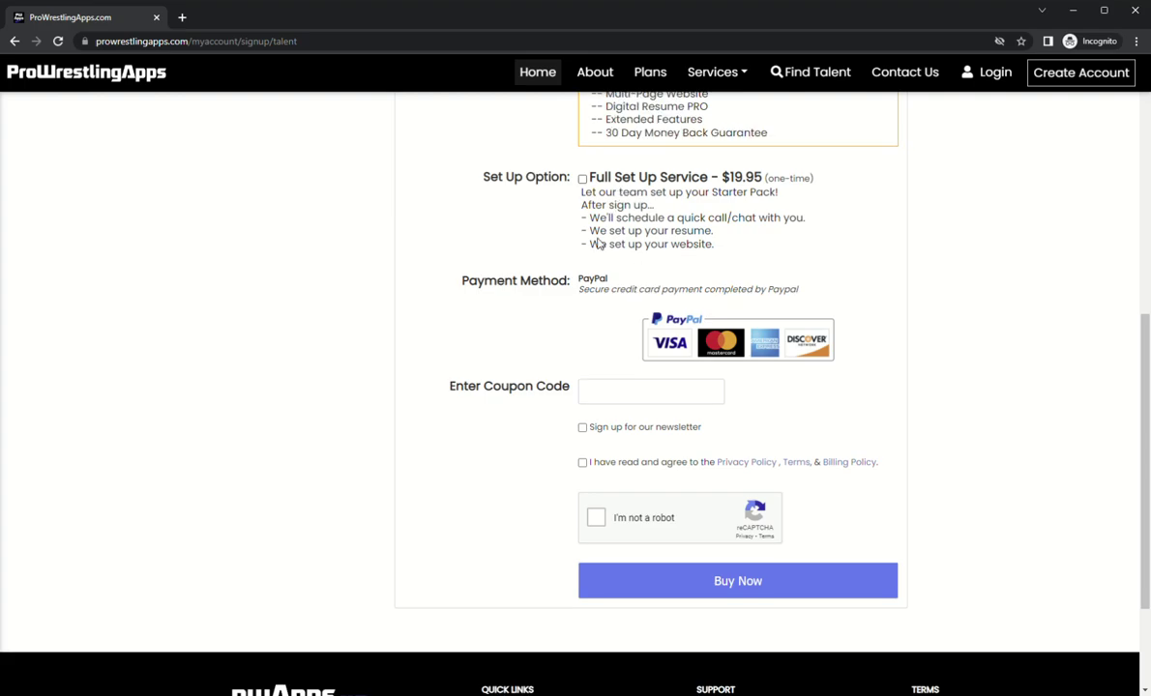
click(667, 428)
click(645, 463)
click(594, 521)
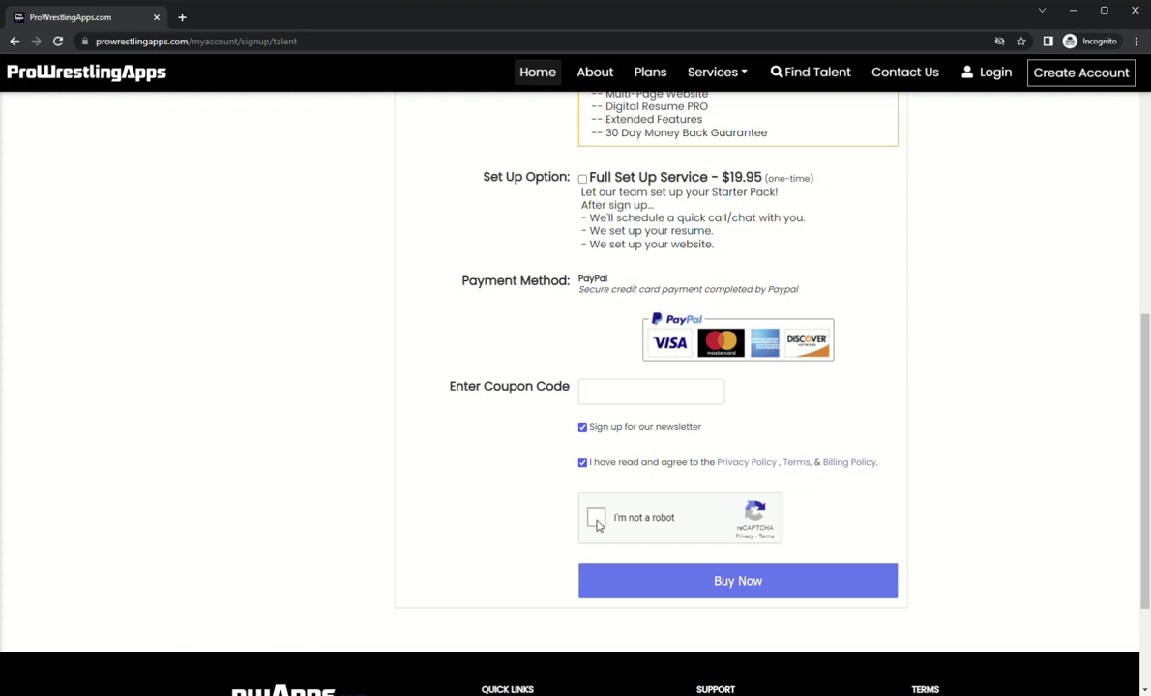
click(732, 586)
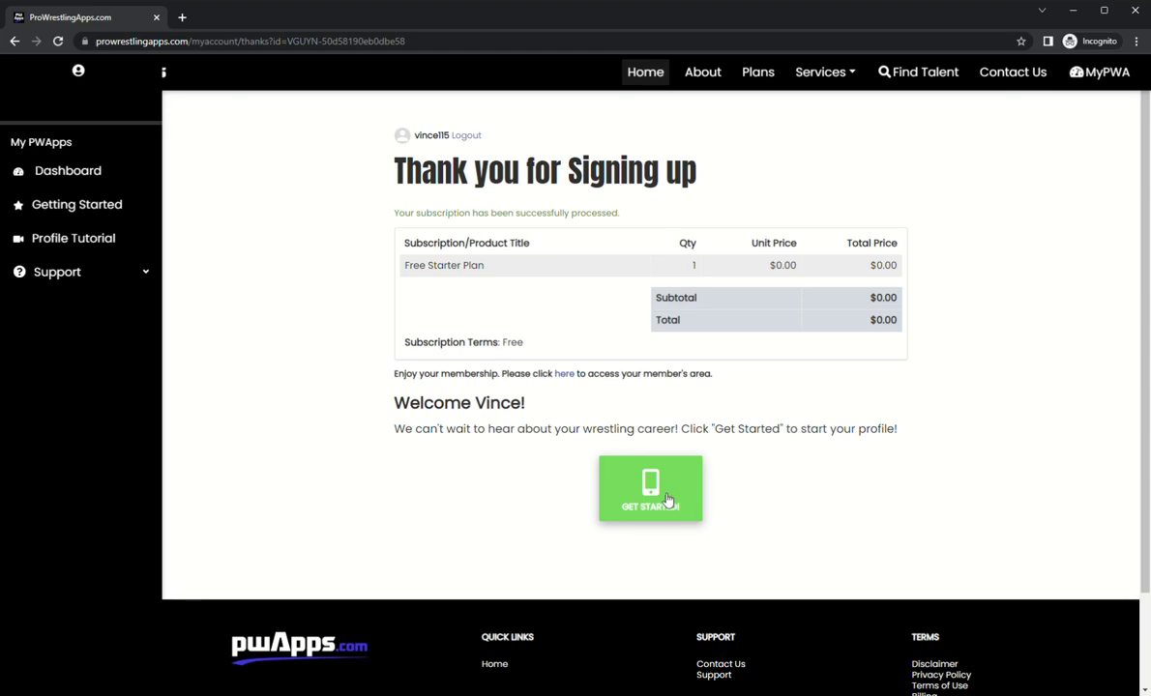
Step: Launch the Let's Get Started profile wizard from the thank-you page
click(667, 500)
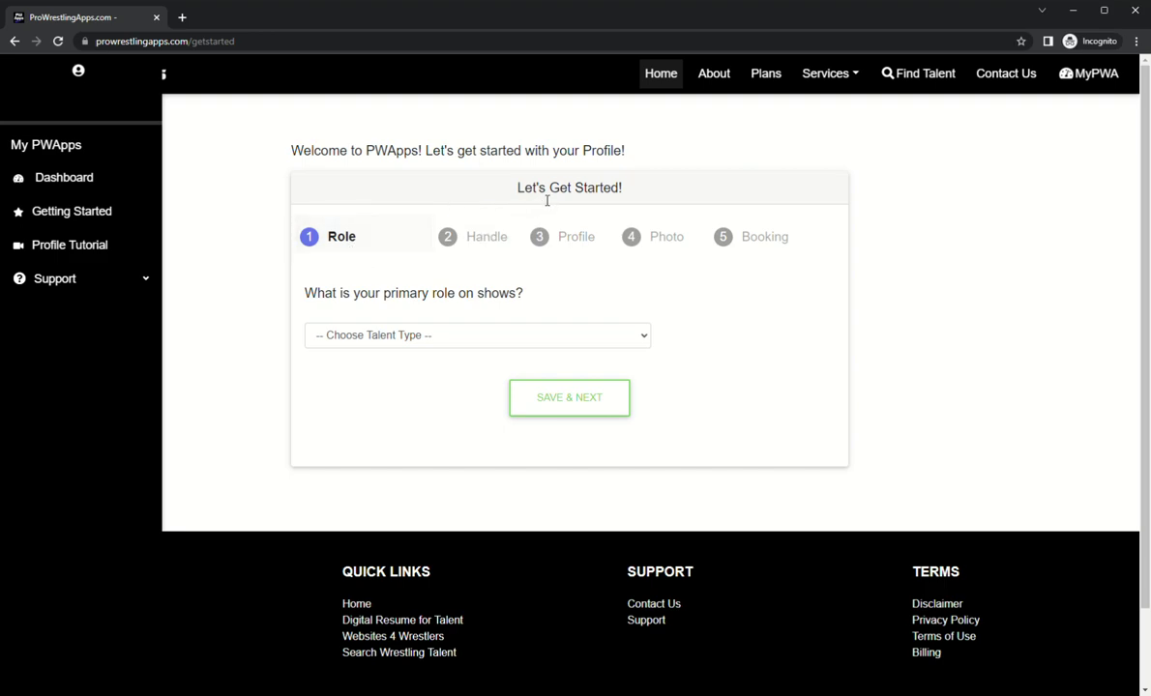
Step: Set the Talent Type to Pro Wrestler and save the Role step
click(407, 336)
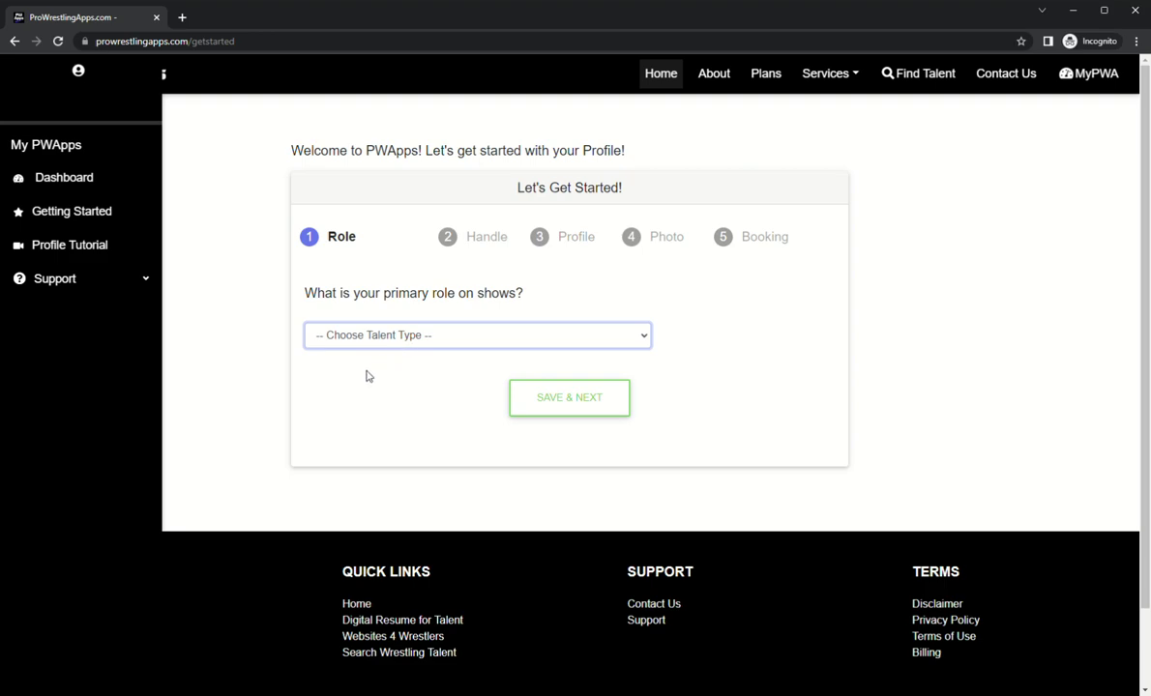
click(366, 376)
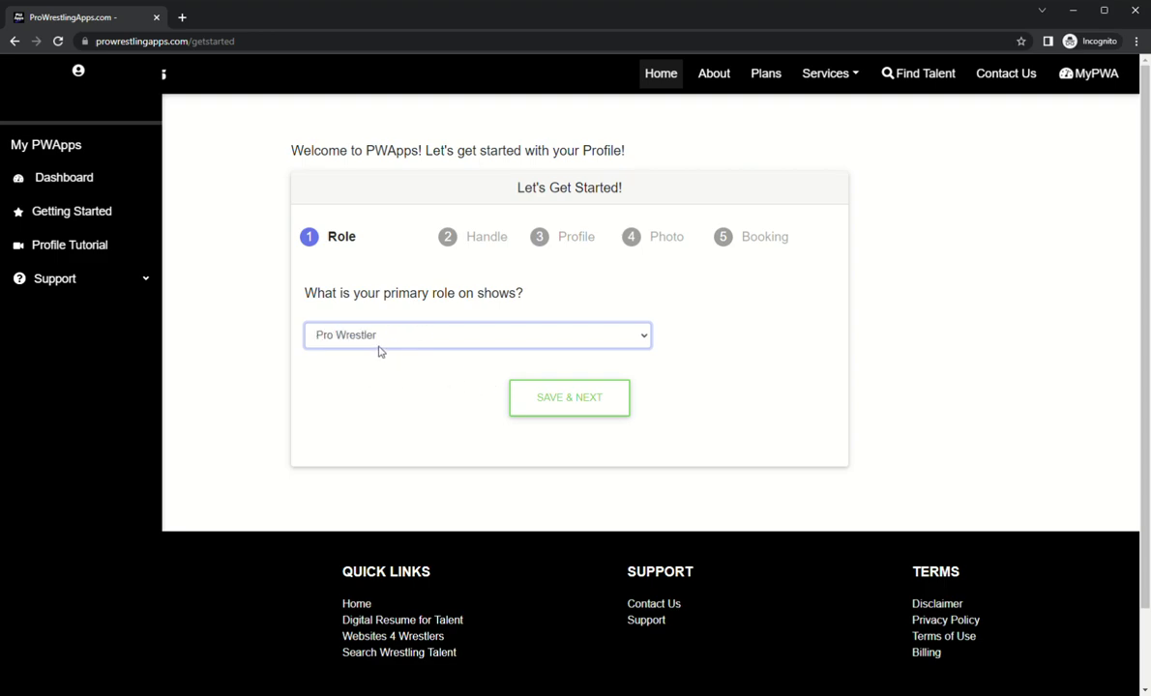
click(538, 407)
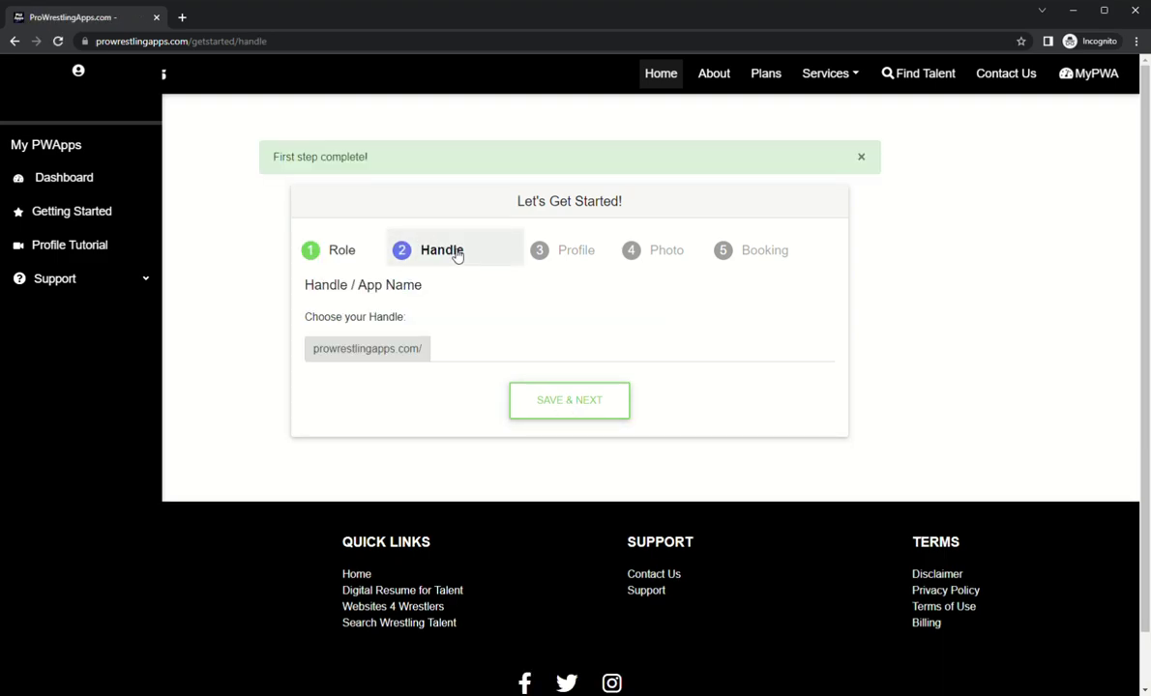
Step: Enter the site handle 'glamrock' and save it
click(466, 348)
text(glamrock)
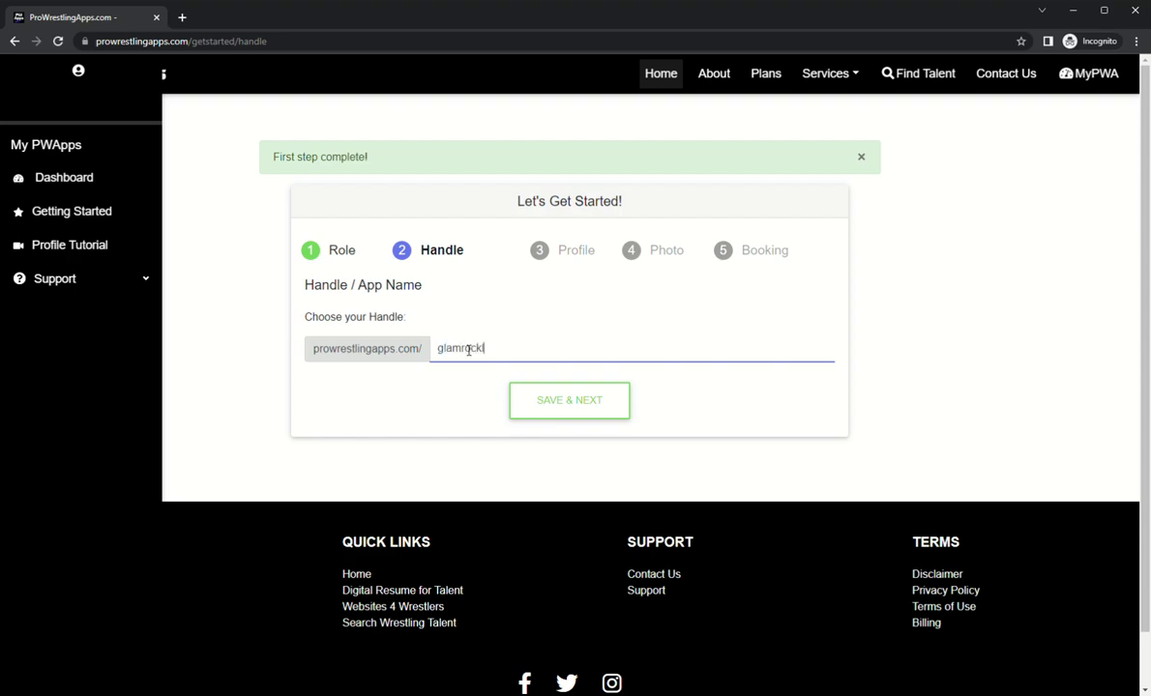
click(584, 417)
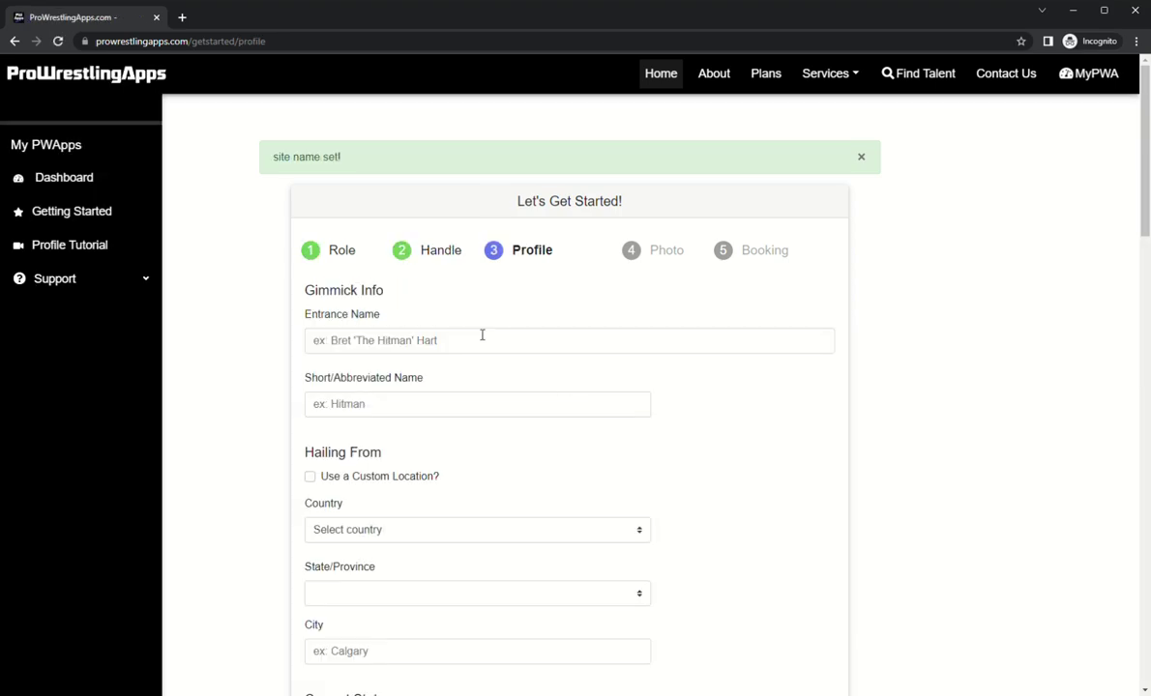
Step: Fill in the wrestler's entrance name and the short name 'Glamrock' under Gimmick Info
click(475, 349)
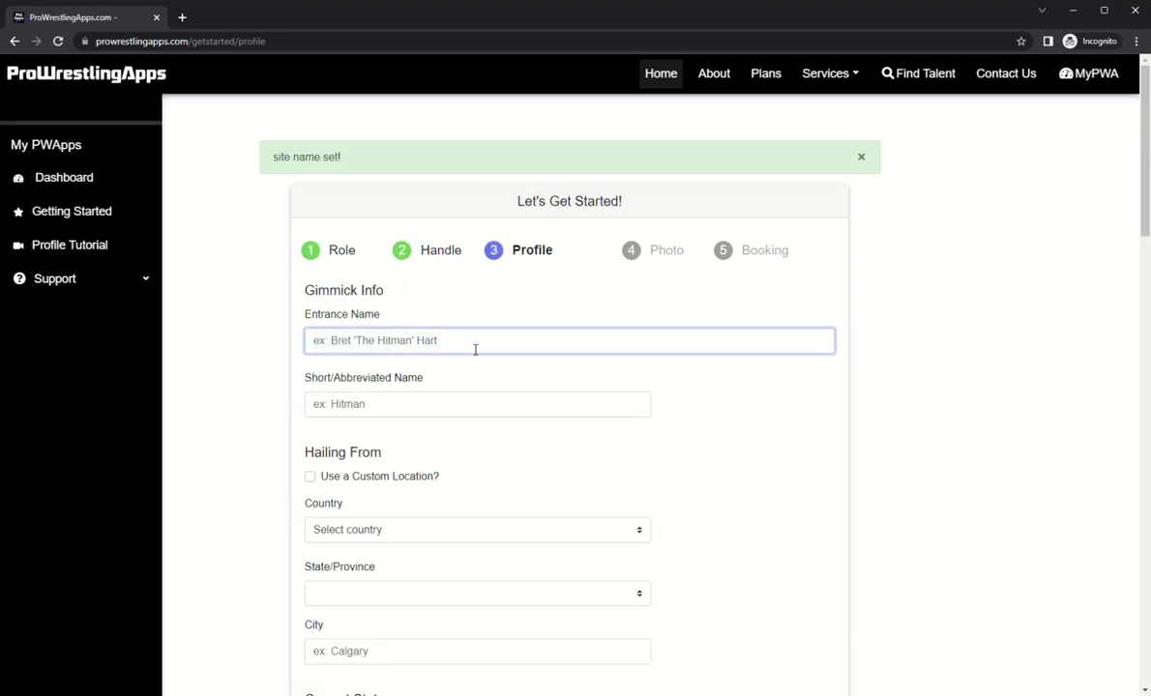
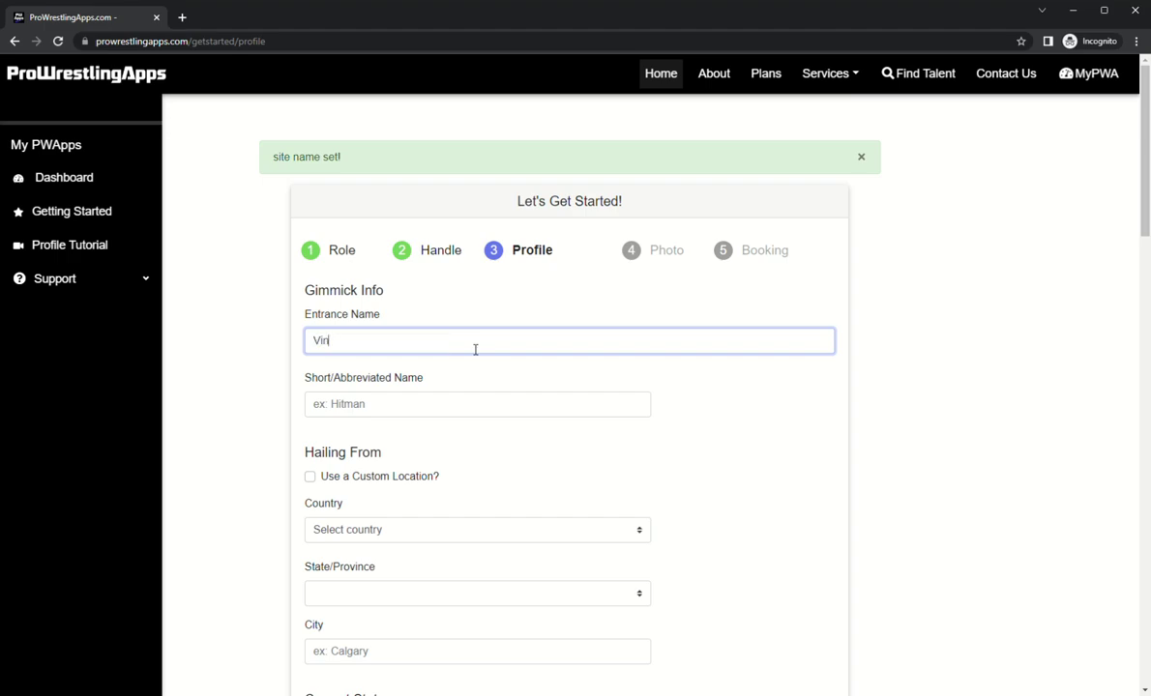
click(422, 410)
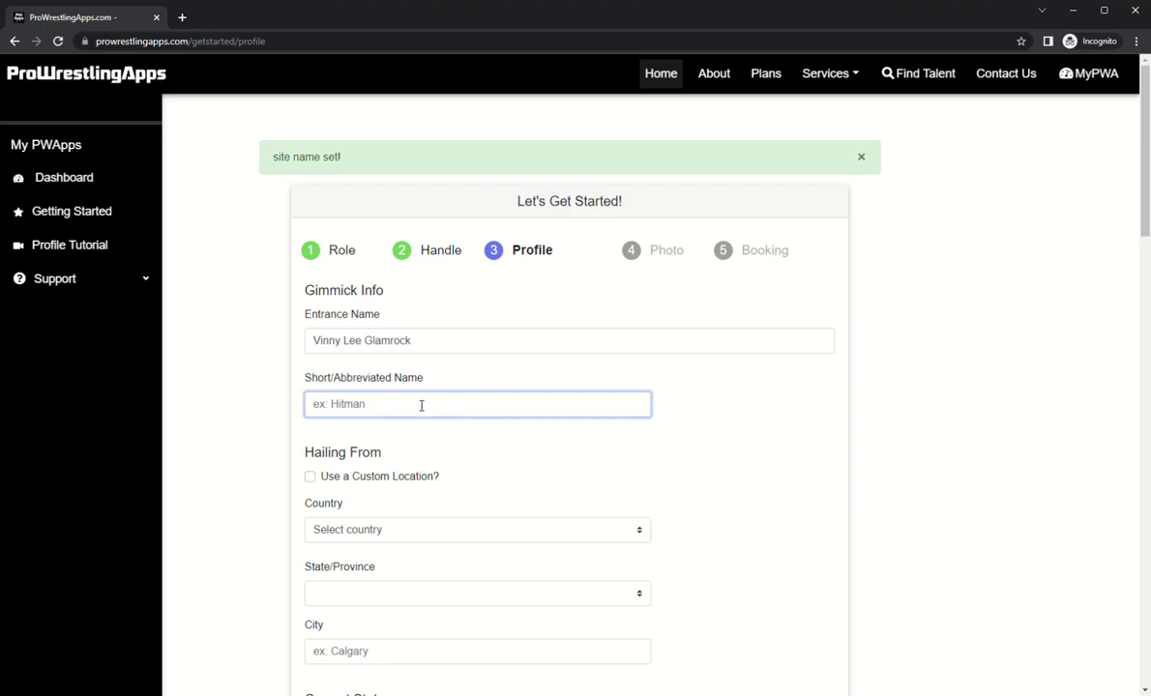
text(Glamrock)
Step: Set a custom hailing-from location of 'Paradise City, USA'
scroll(365, 464, down, 1)
scroll(368, 341, down, 2)
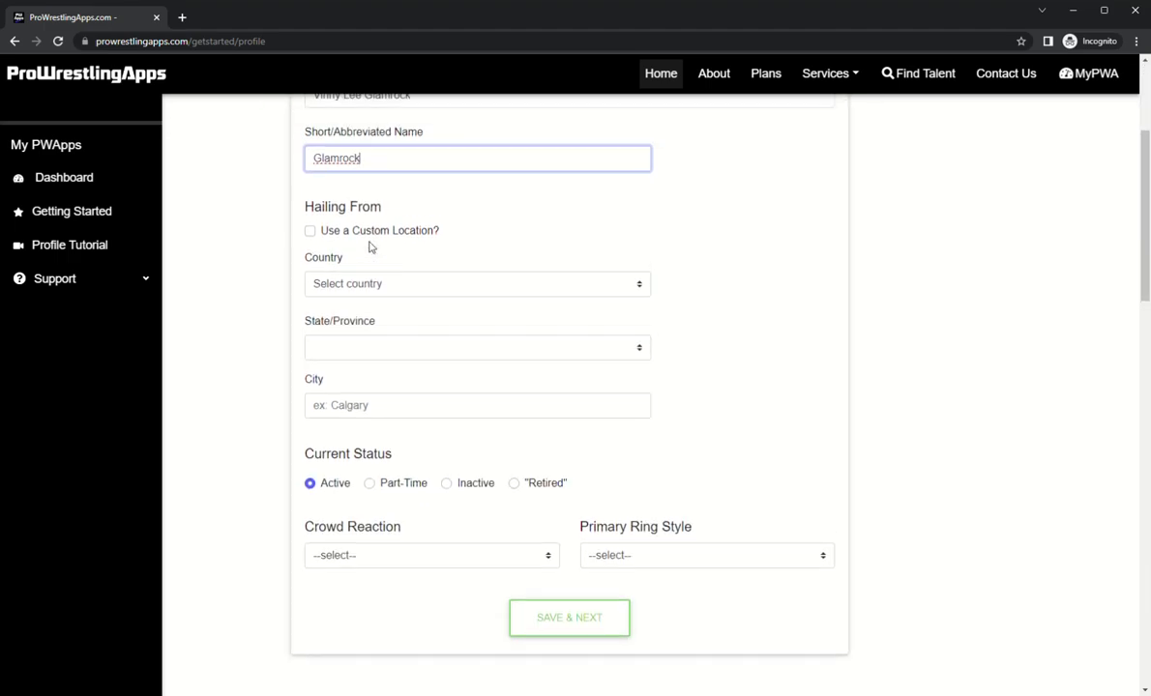
scroll(375, 259, up, 1)
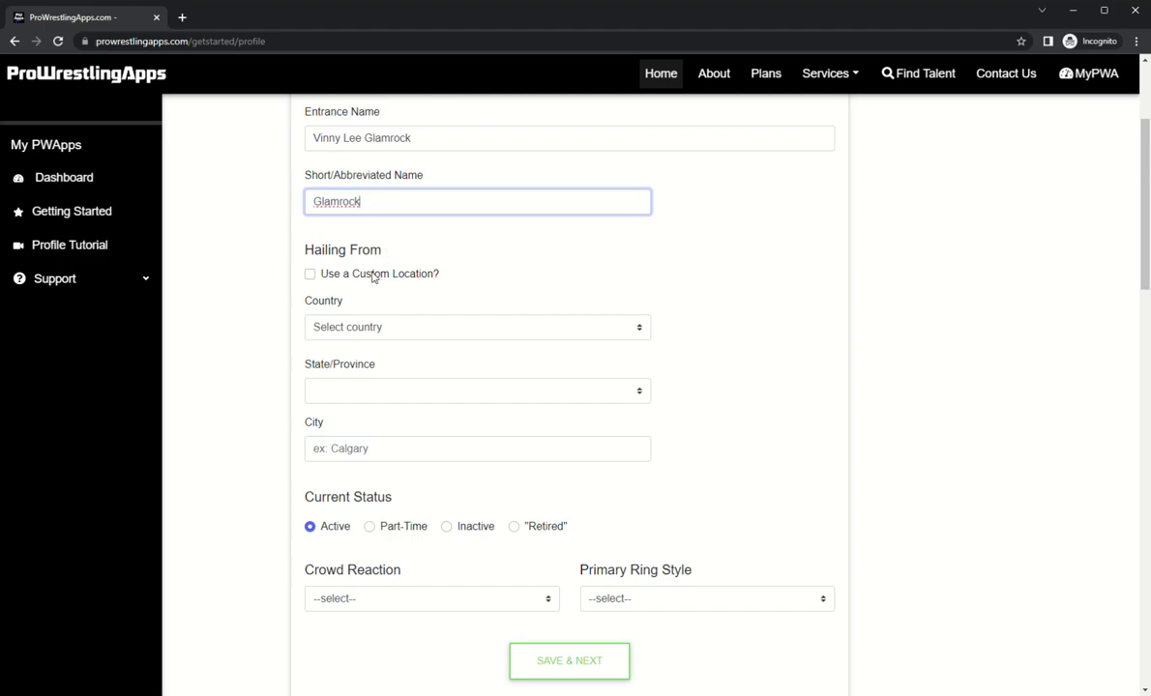
click(376, 329)
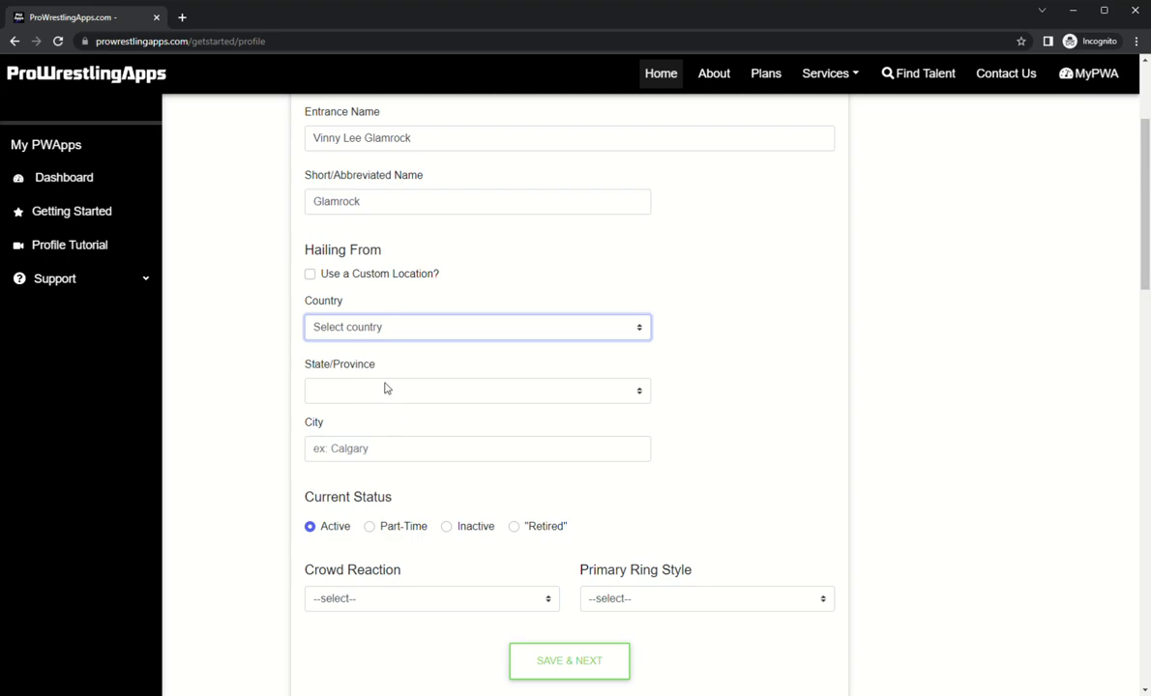
click(353, 275)
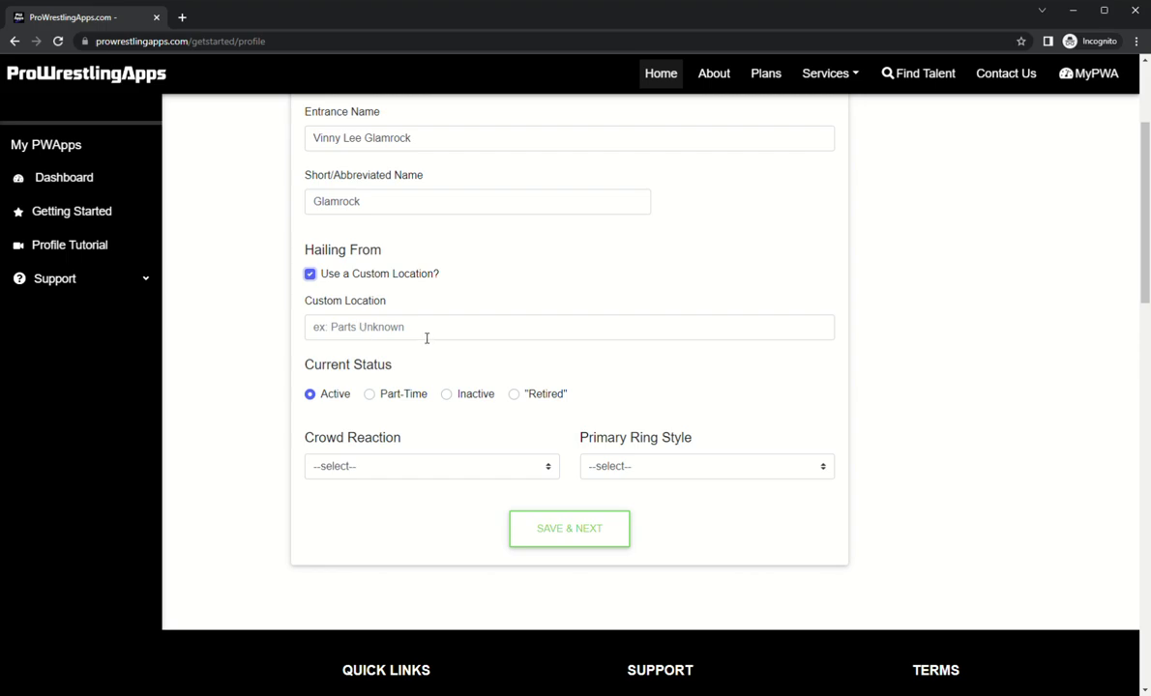
click(402, 326)
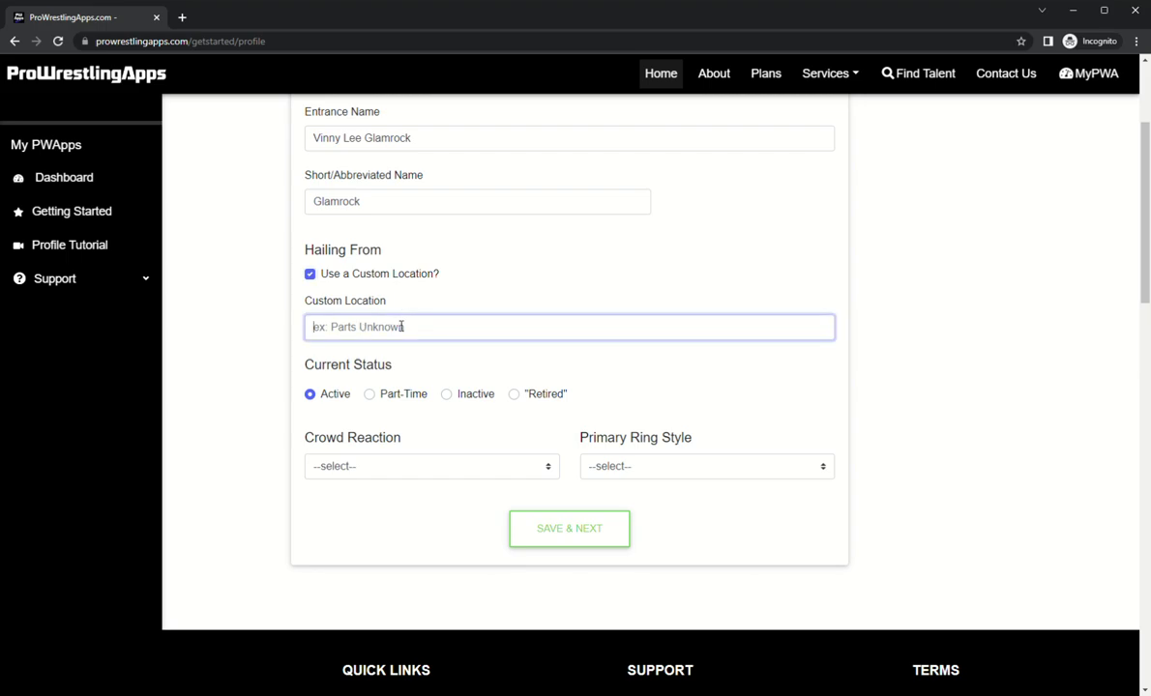
text(Paradise City, USA)
click(485, 358)
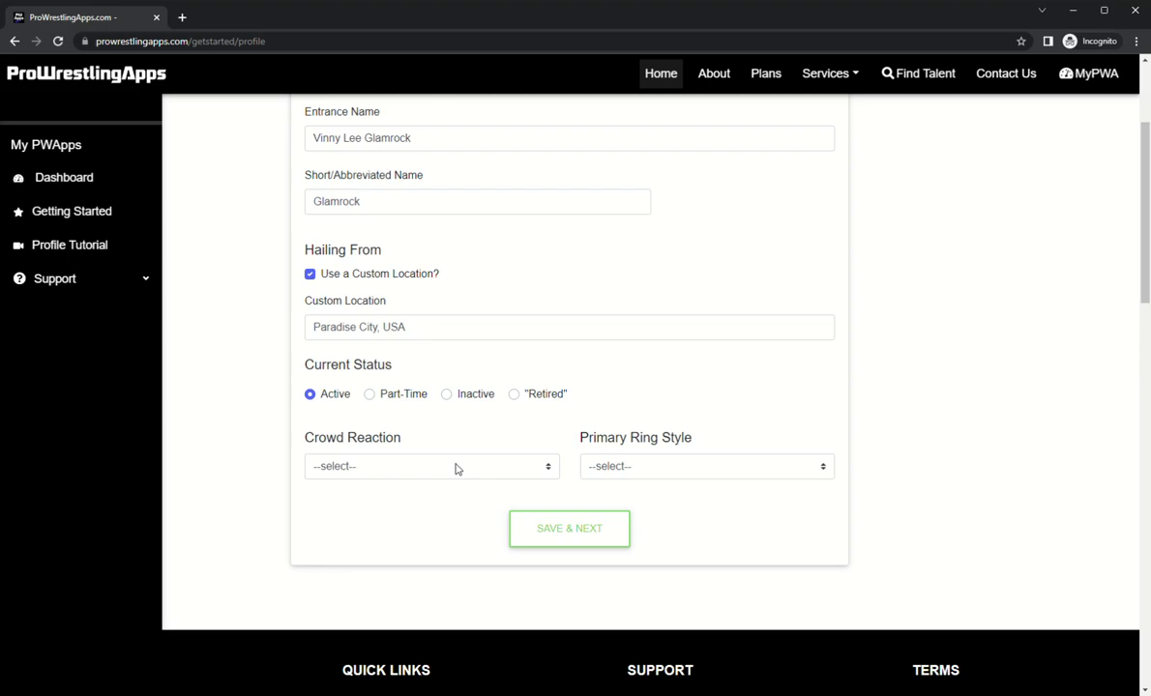
Step: Choose Babyface crowd reaction and All around ring style, then save the profile step
click(457, 468)
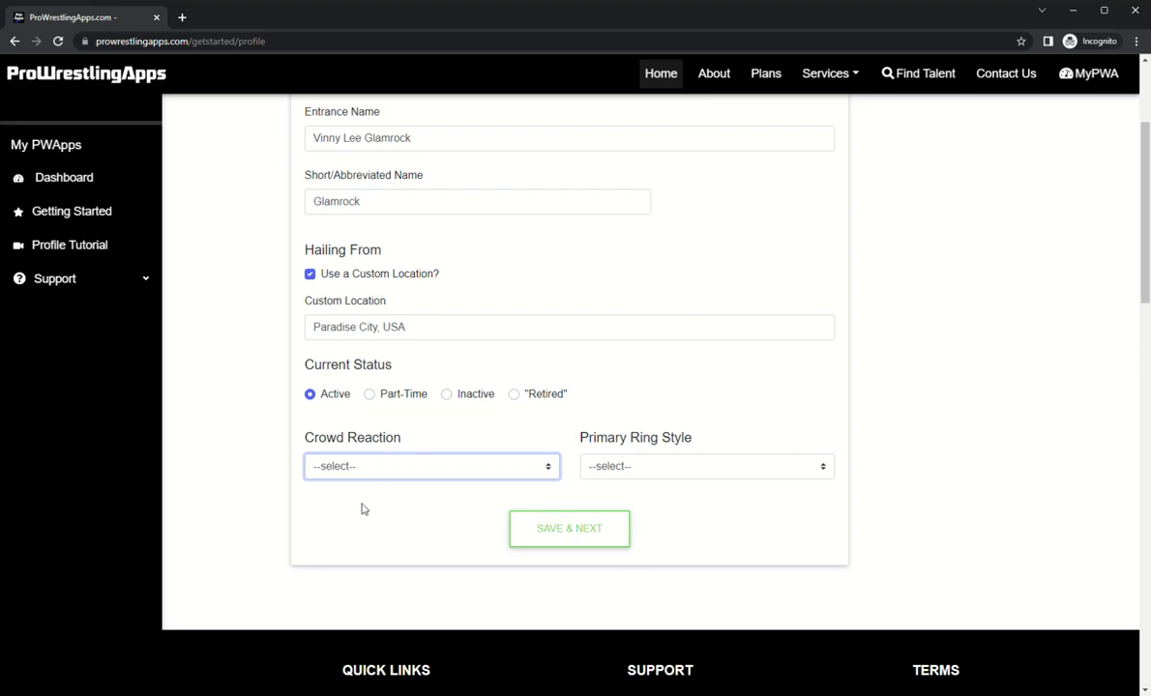
key(Down)
triple_click(680, 438)
click(711, 470)
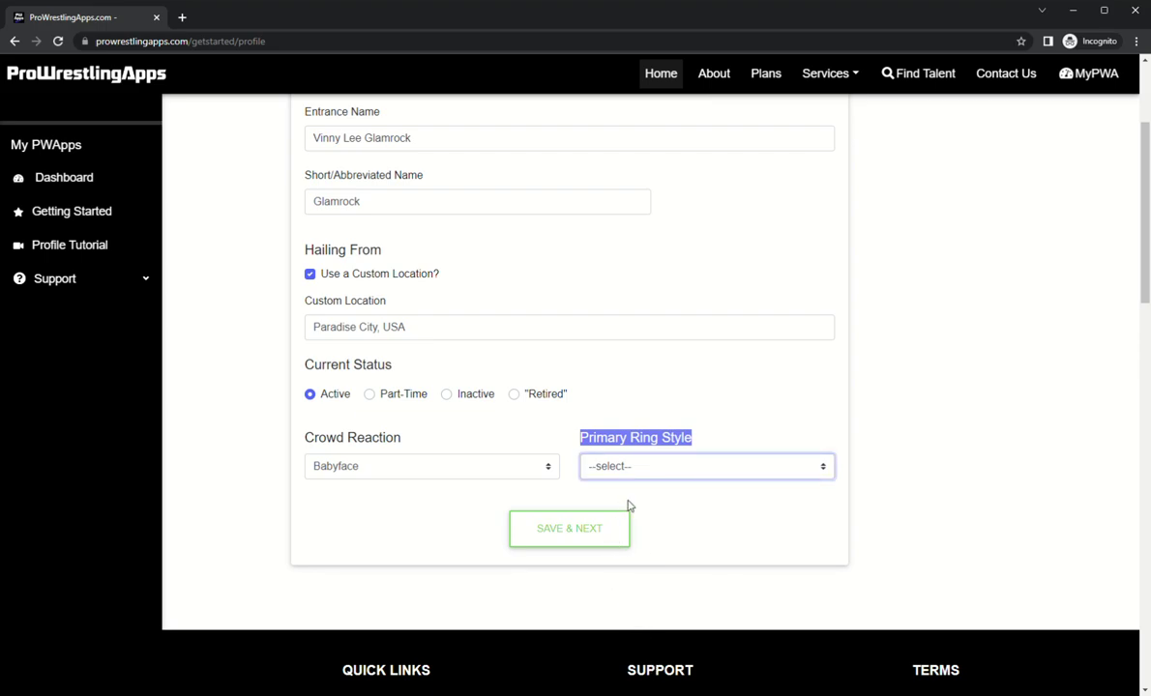
key(Down)
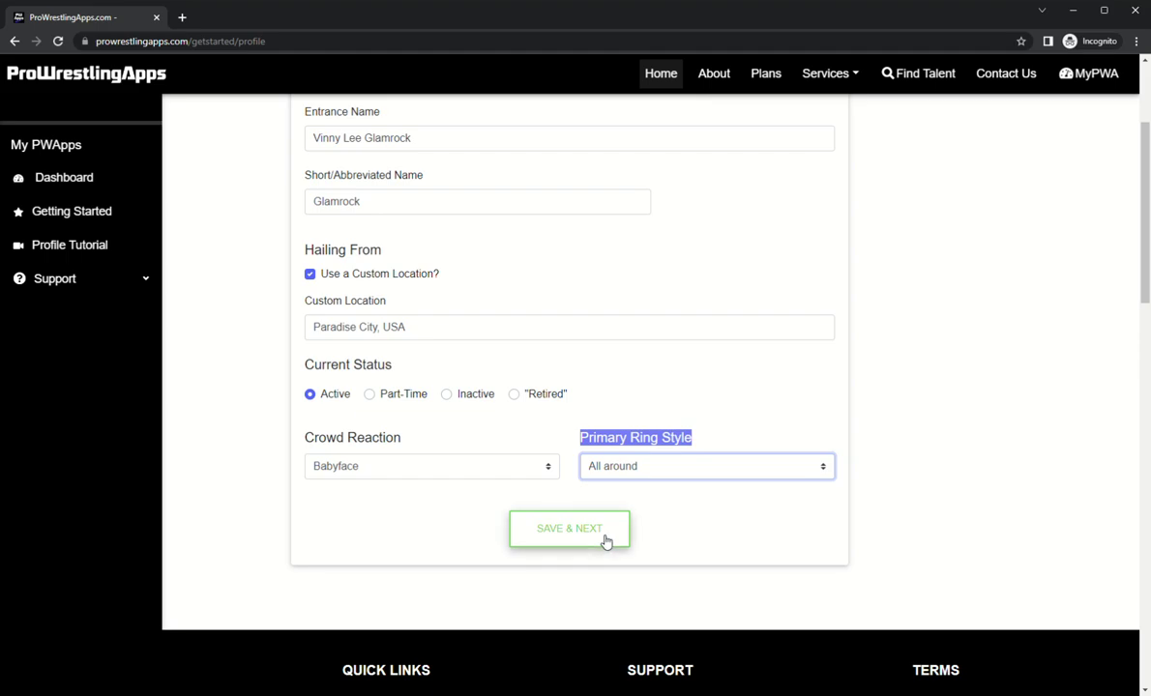
click(606, 542)
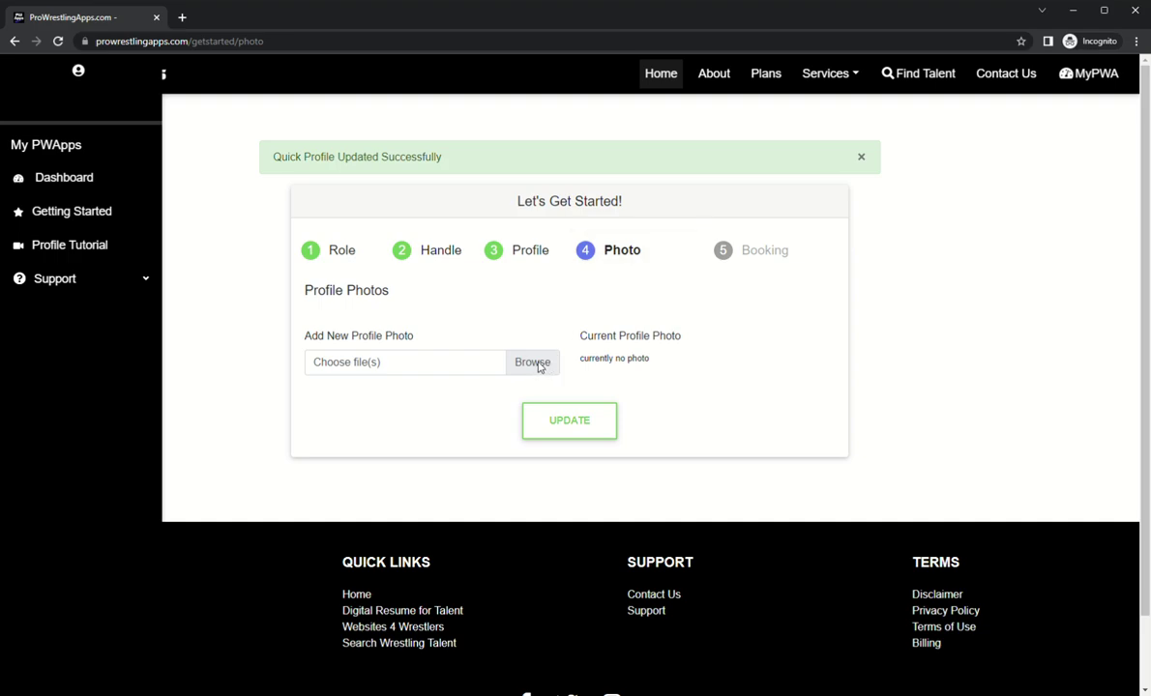
Step: Upload Glamrock_Promo_pic.png as the profile photo
click(539, 365)
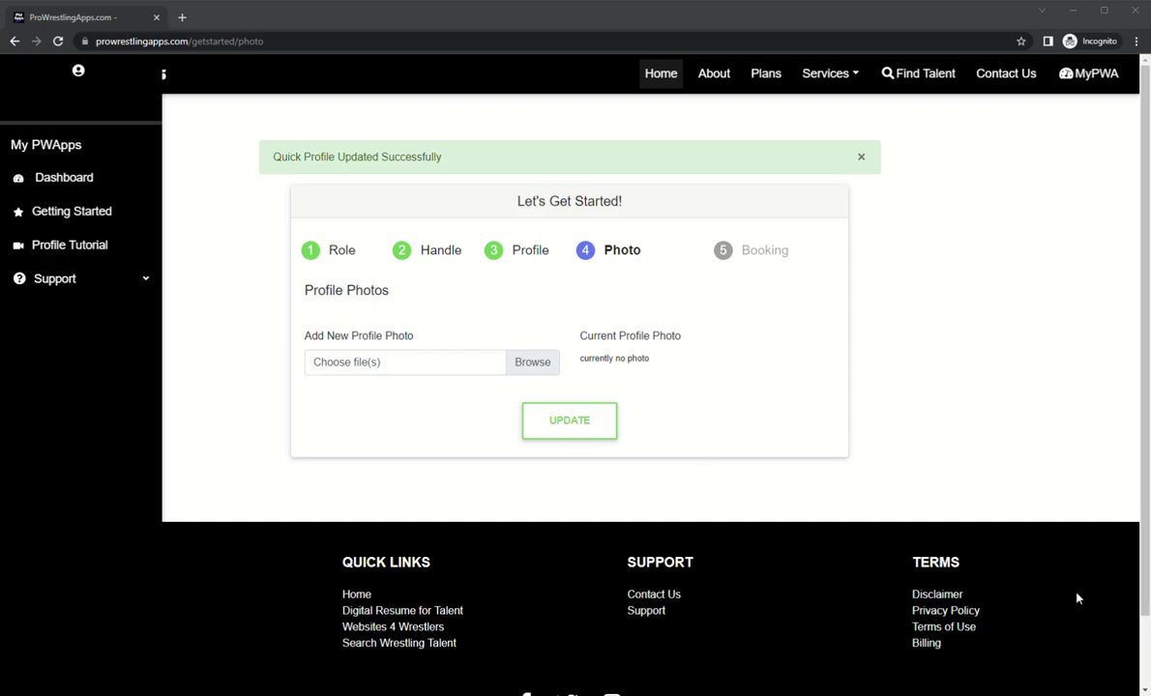
click(560, 421)
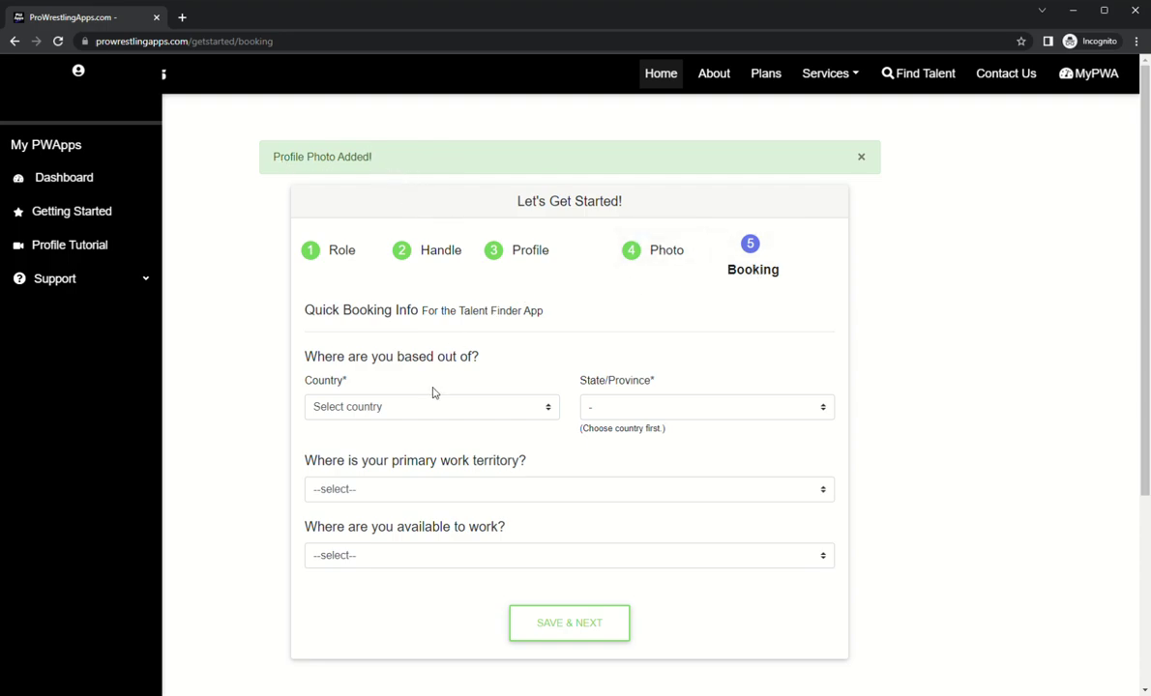
Step: Set the home country to United States and the state to Pennsylvania
scroll(406, 334, down, 1)
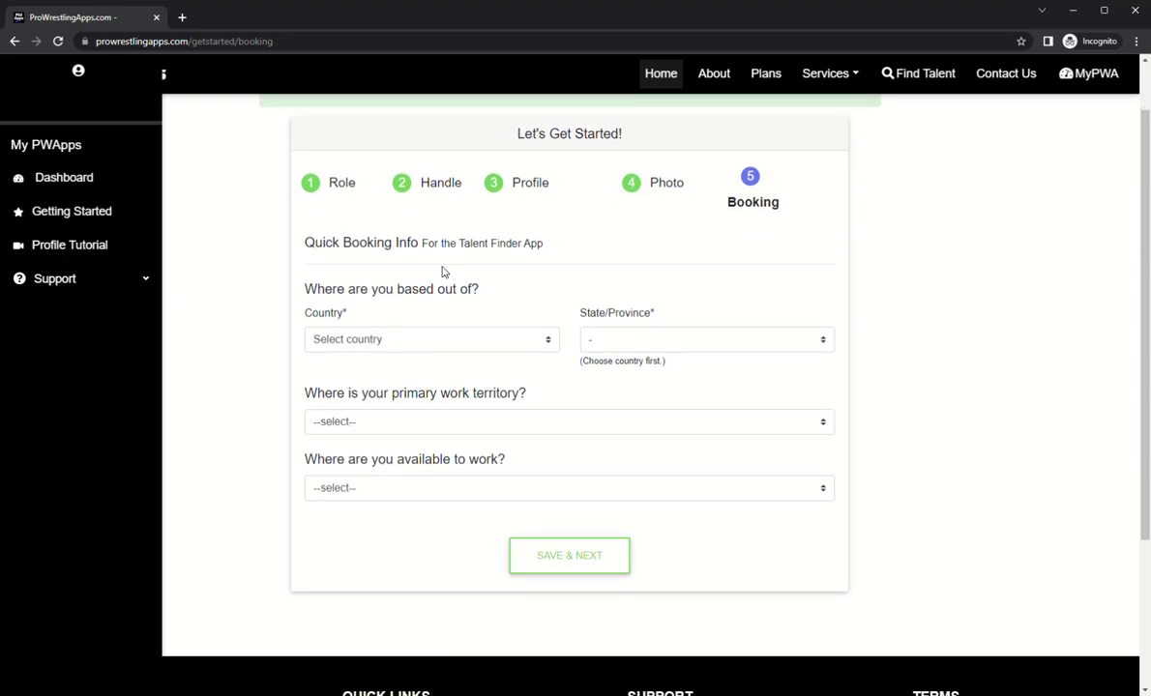
scroll(570, 239, up, 1)
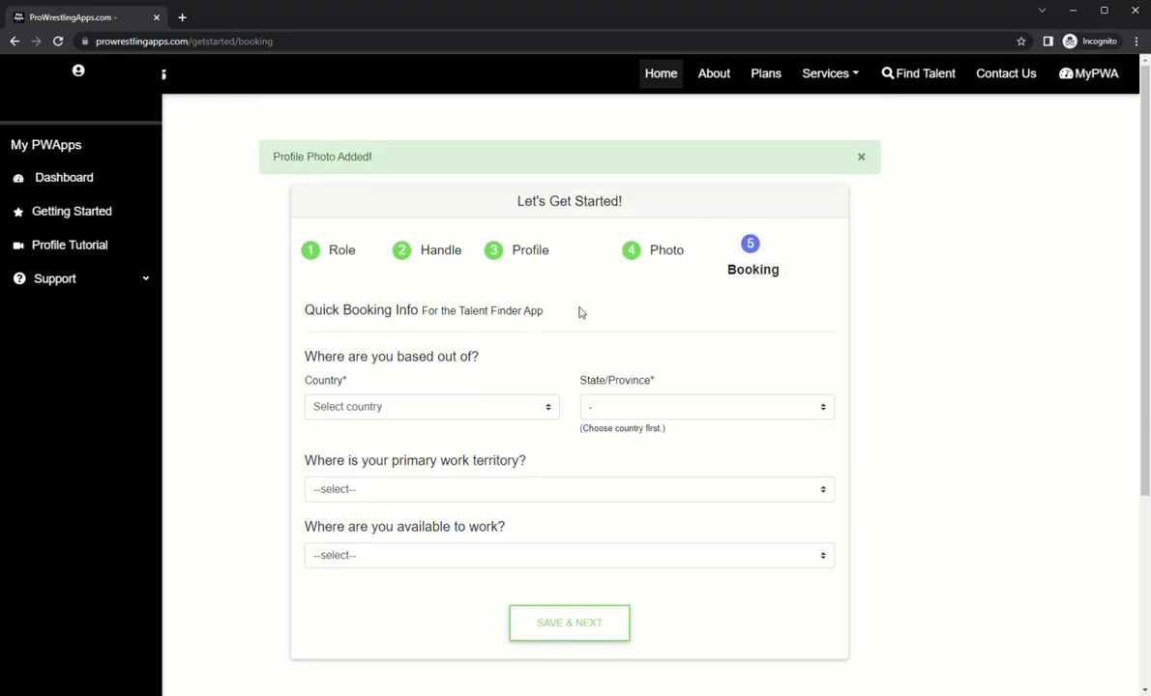
click(446, 414)
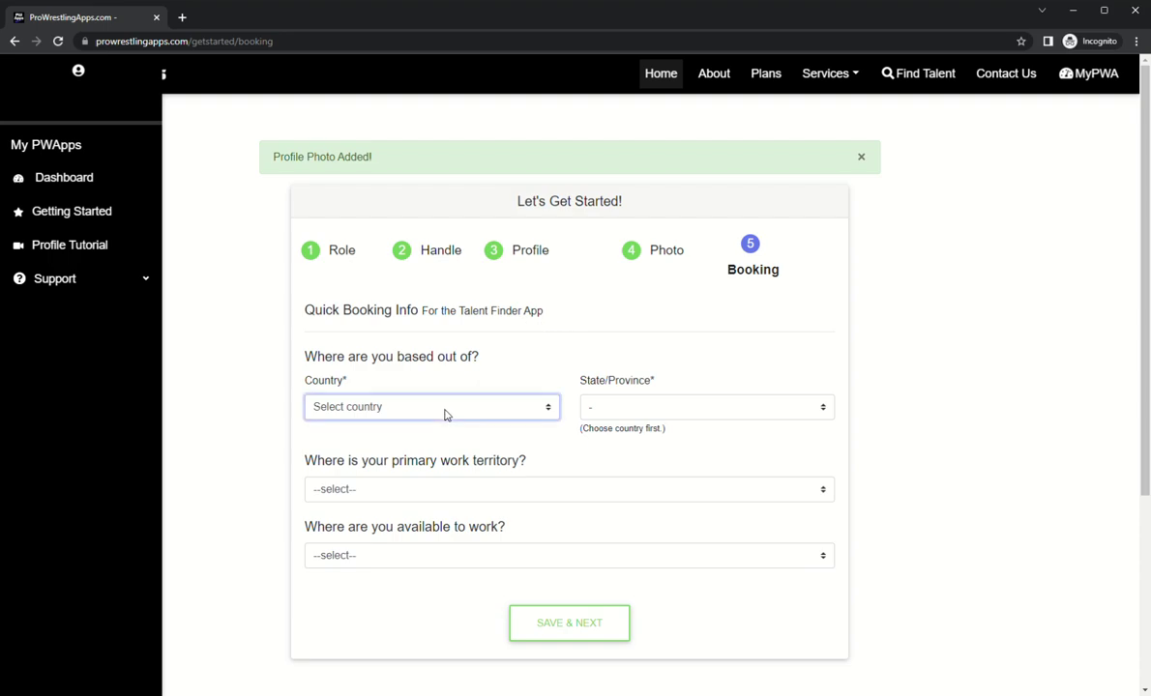
click(396, 442)
click(698, 410)
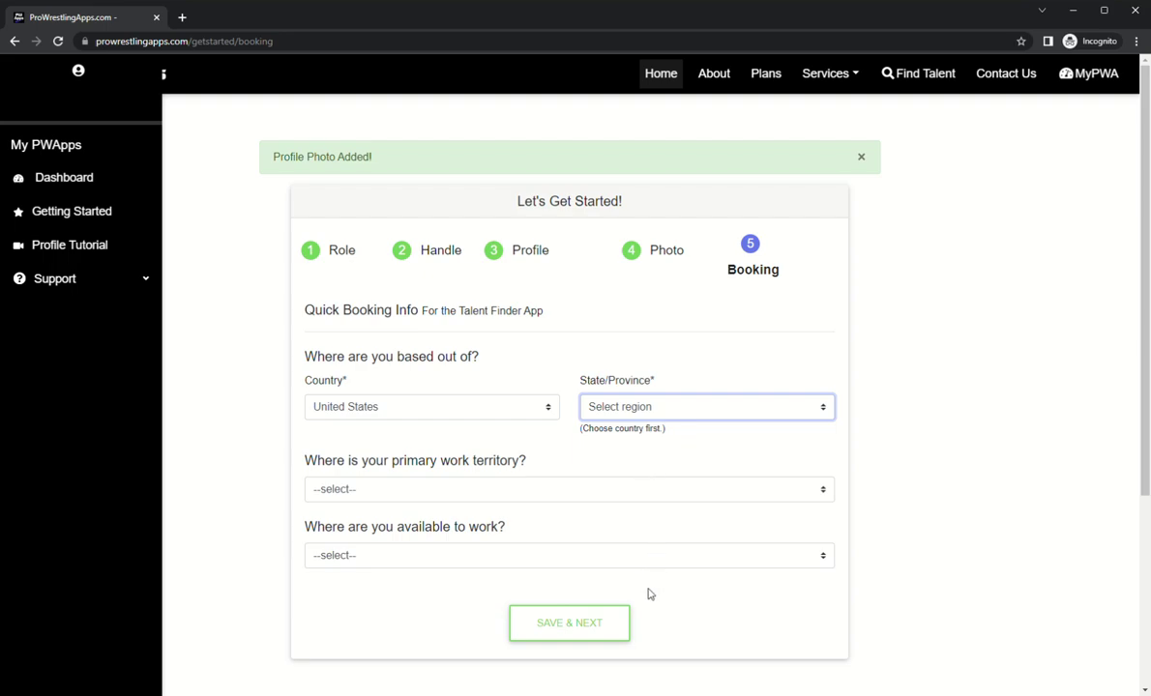
key(p)
click(604, 462)
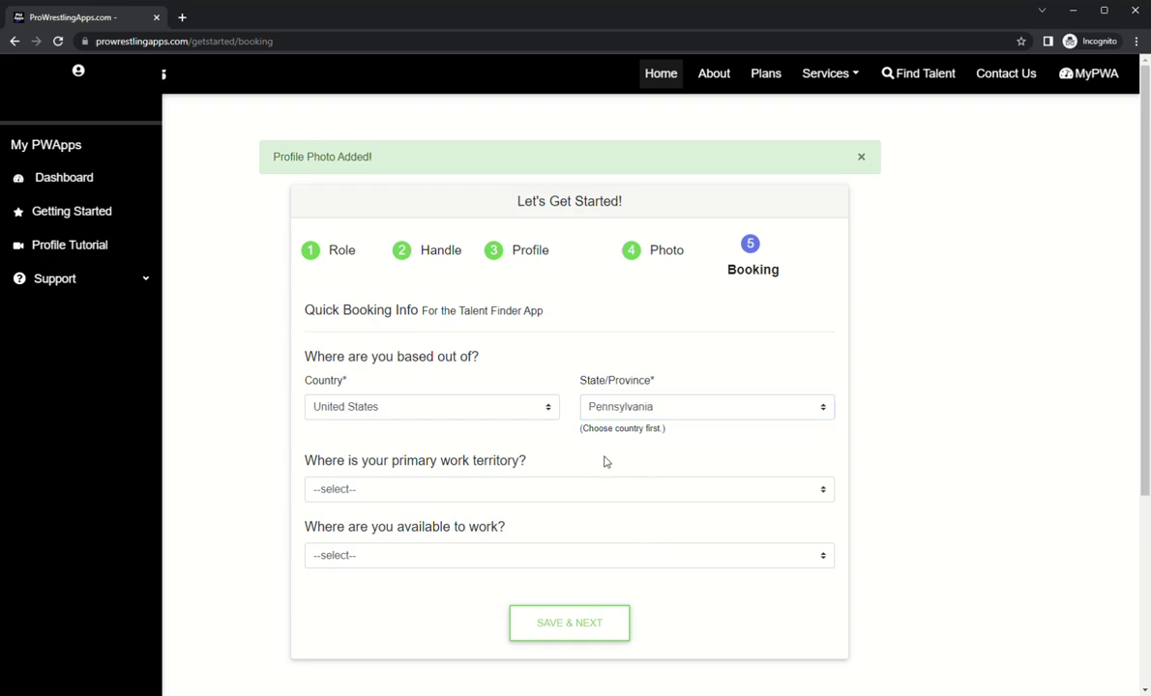
Step: Choose Northeast territory and World Wide availability, then save to finish the wizard
click(448, 488)
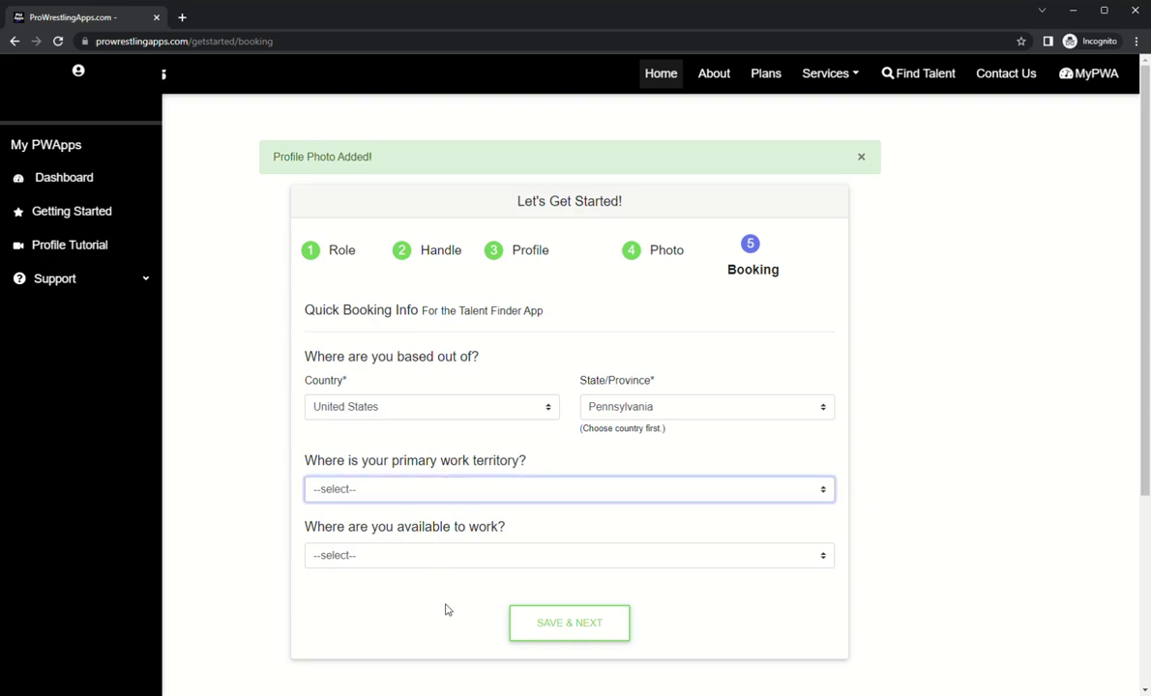
key(n)
scroll(522, 385, down, 1)
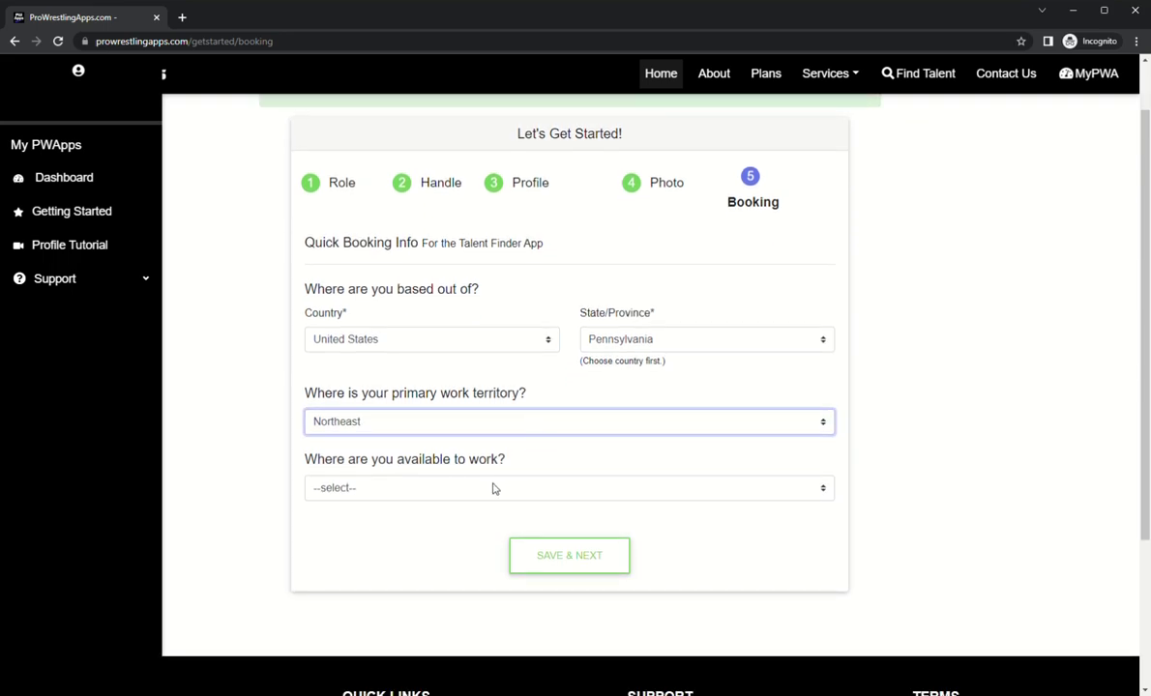
click(434, 491)
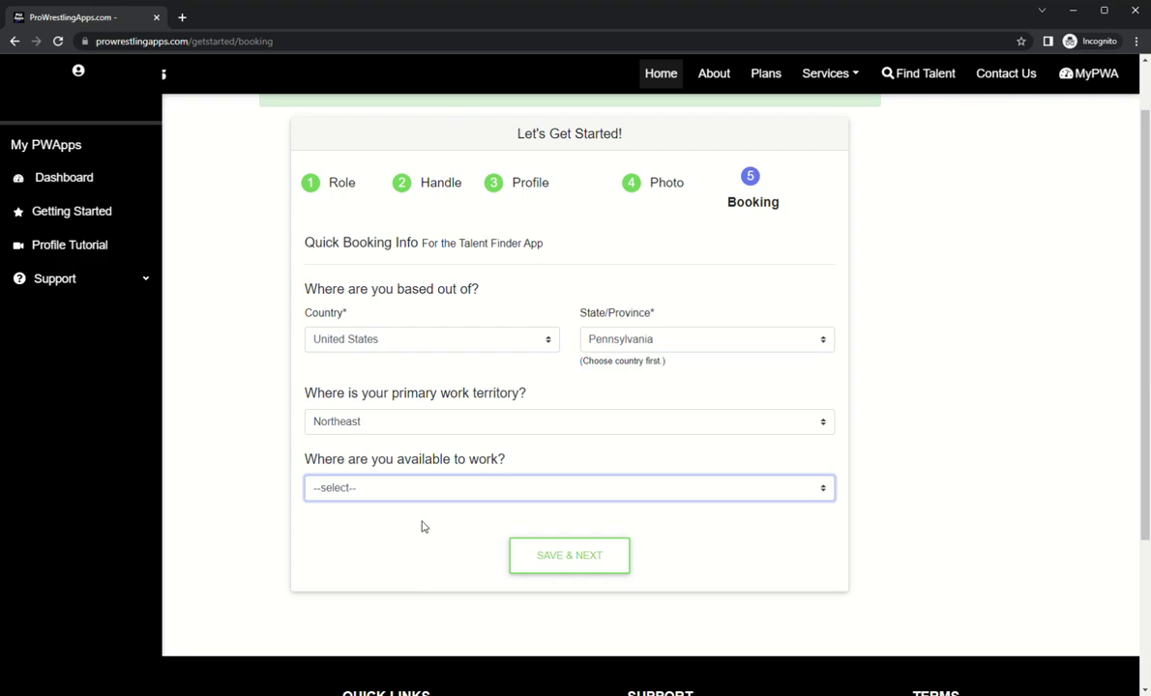
key(w)
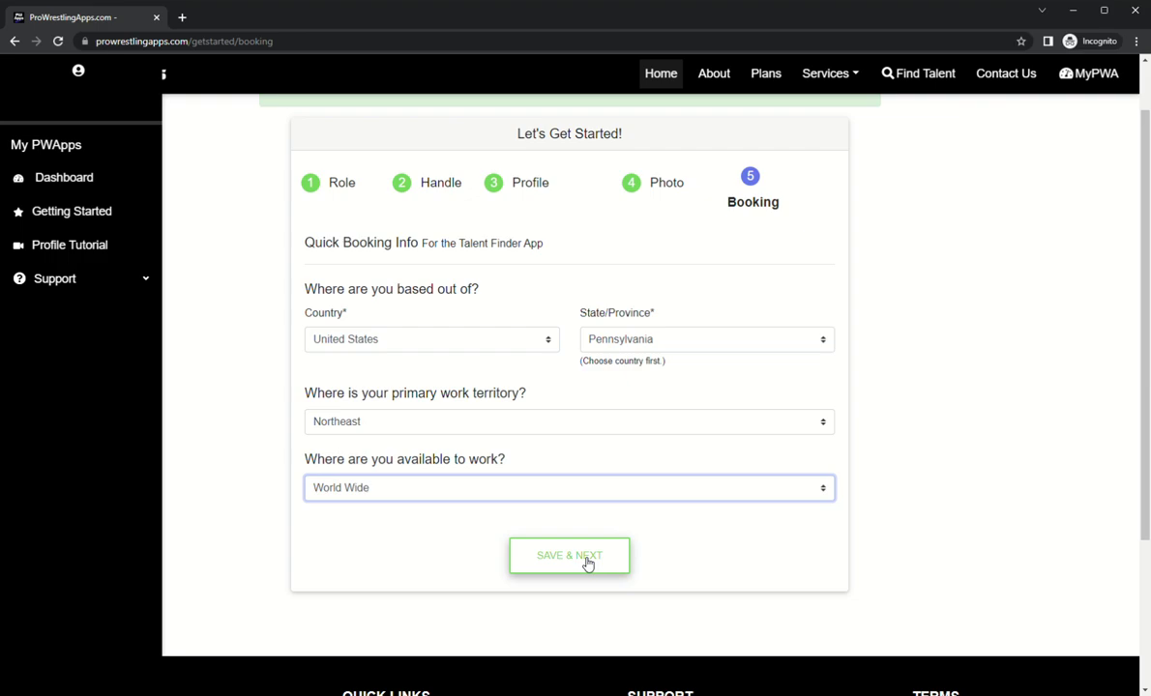
click(587, 563)
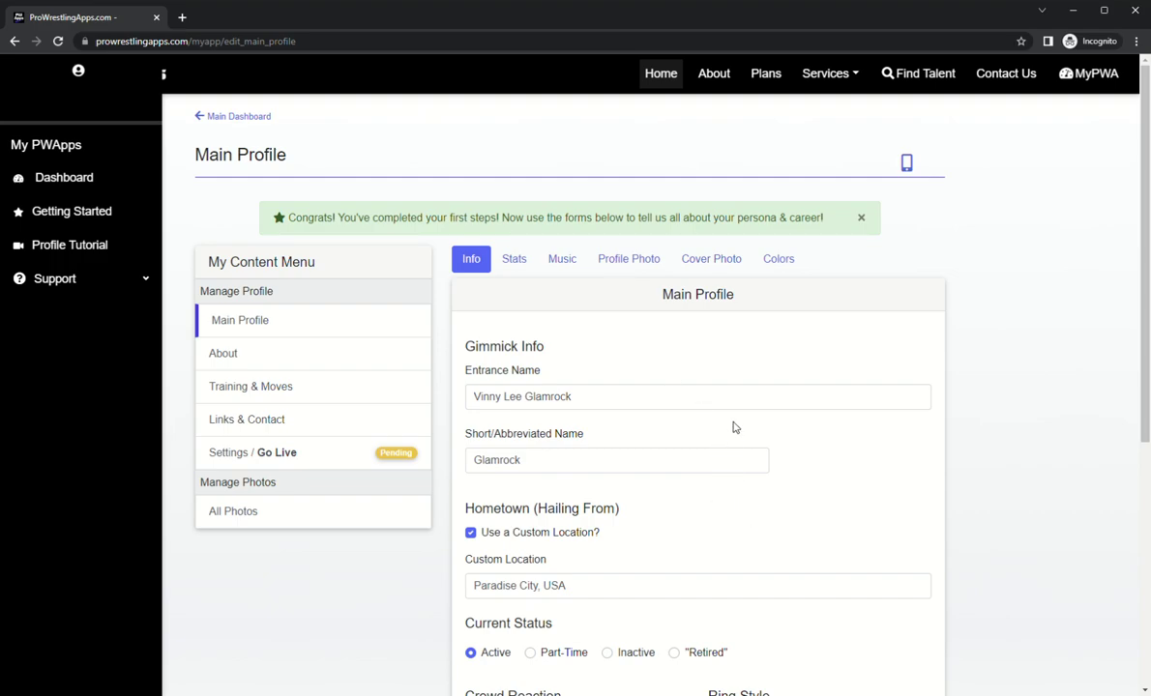
Step: In Find Talent, open the Glamrock card, check Paradise City, Pennsylvania and northeast details, then close
click(914, 87)
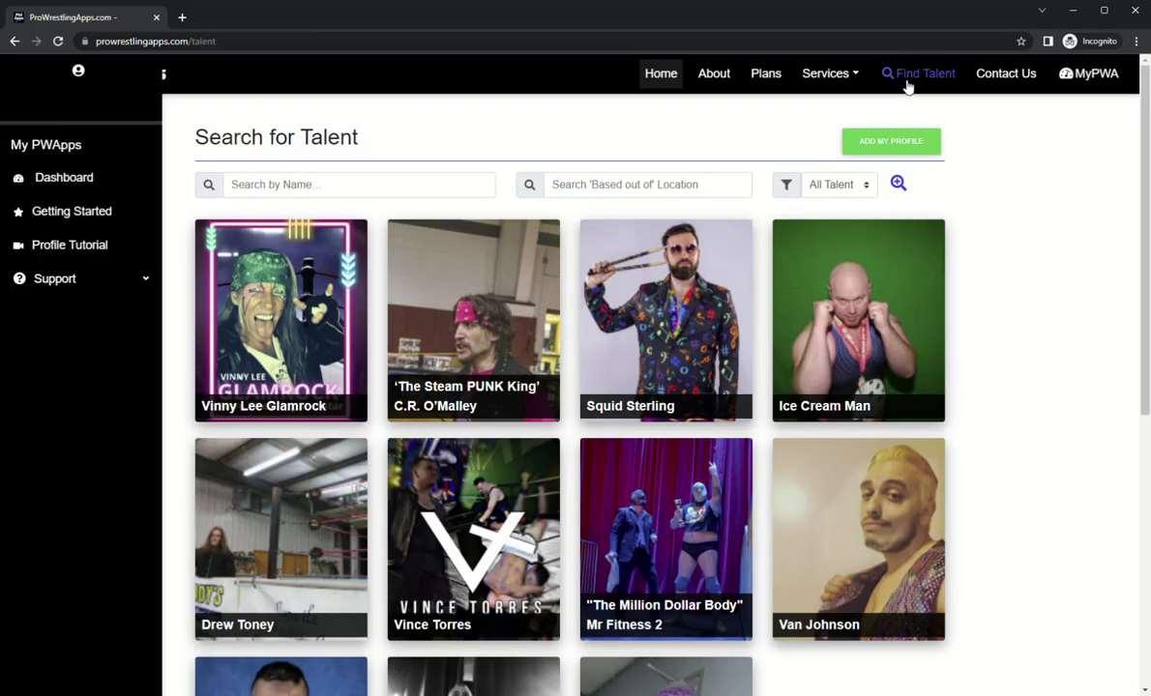
click(319, 365)
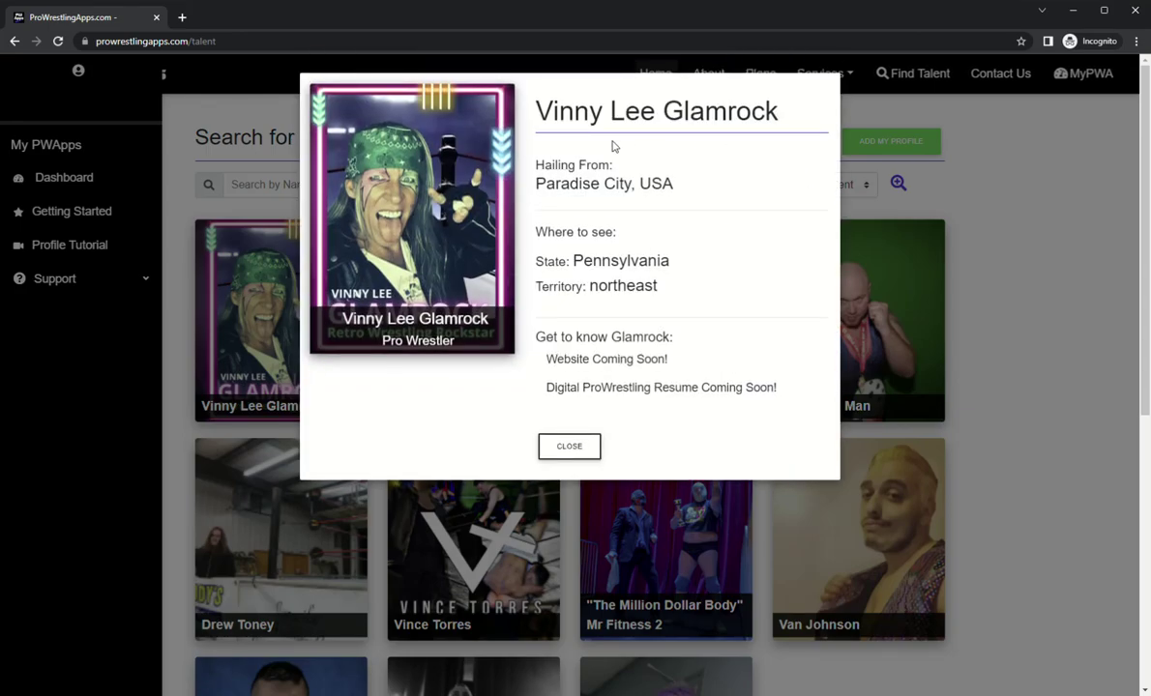
drag(537, 189, 689, 184)
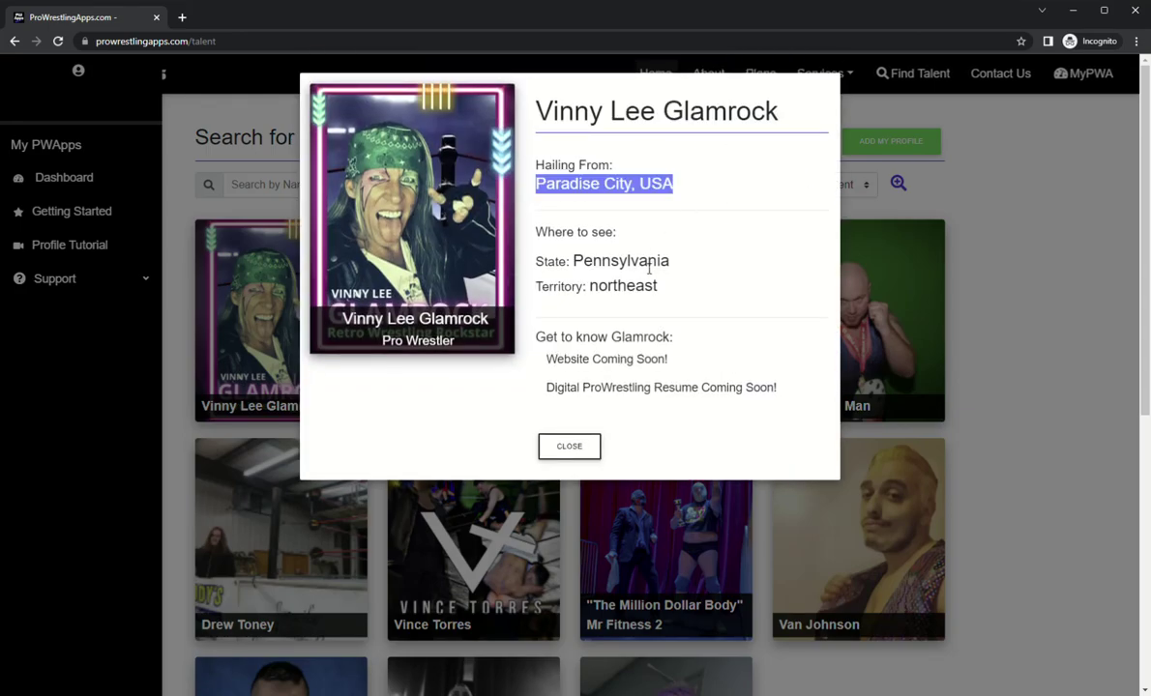
double_click(620, 259)
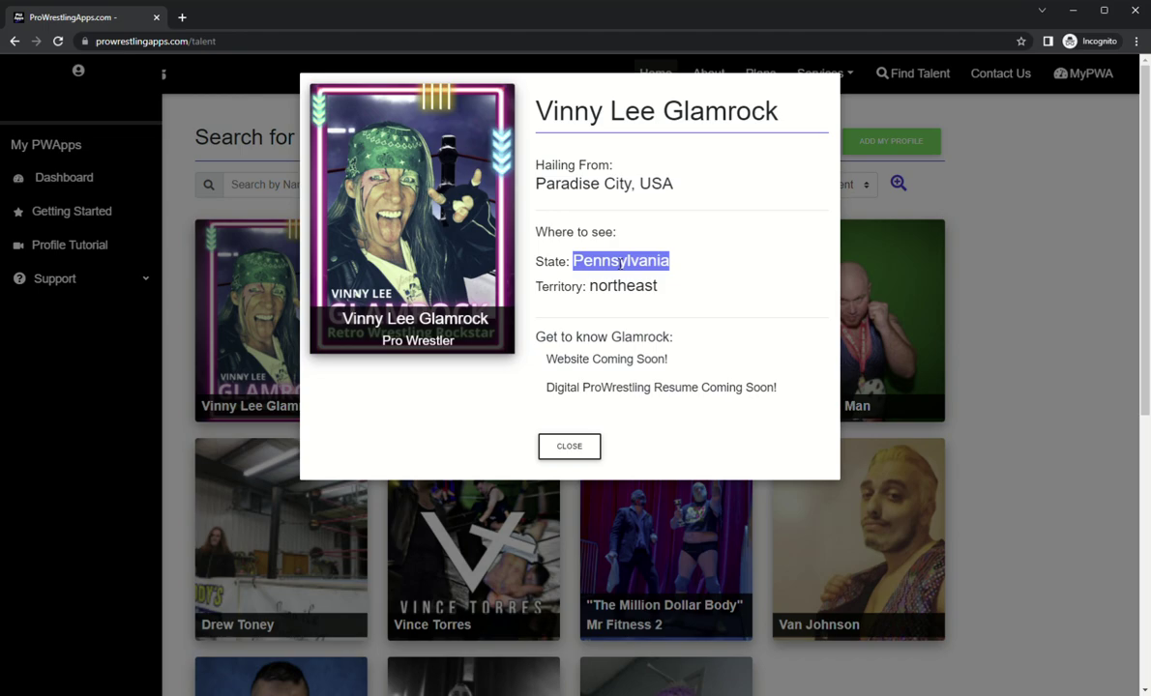
double_click(632, 288)
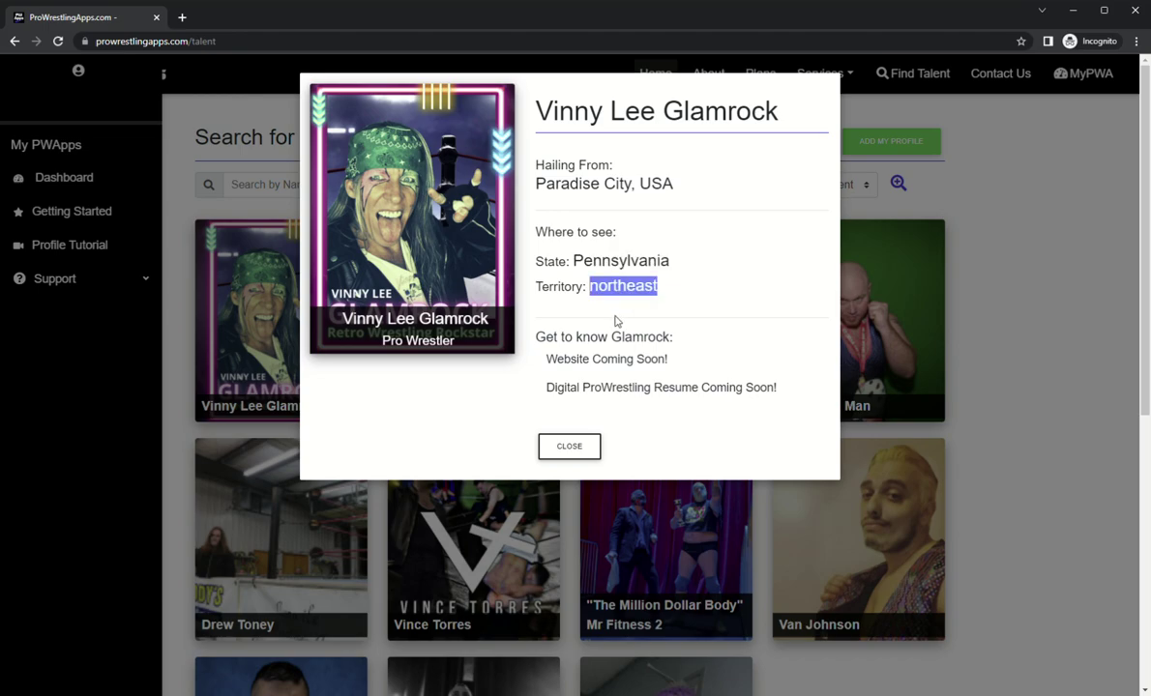
click(611, 346)
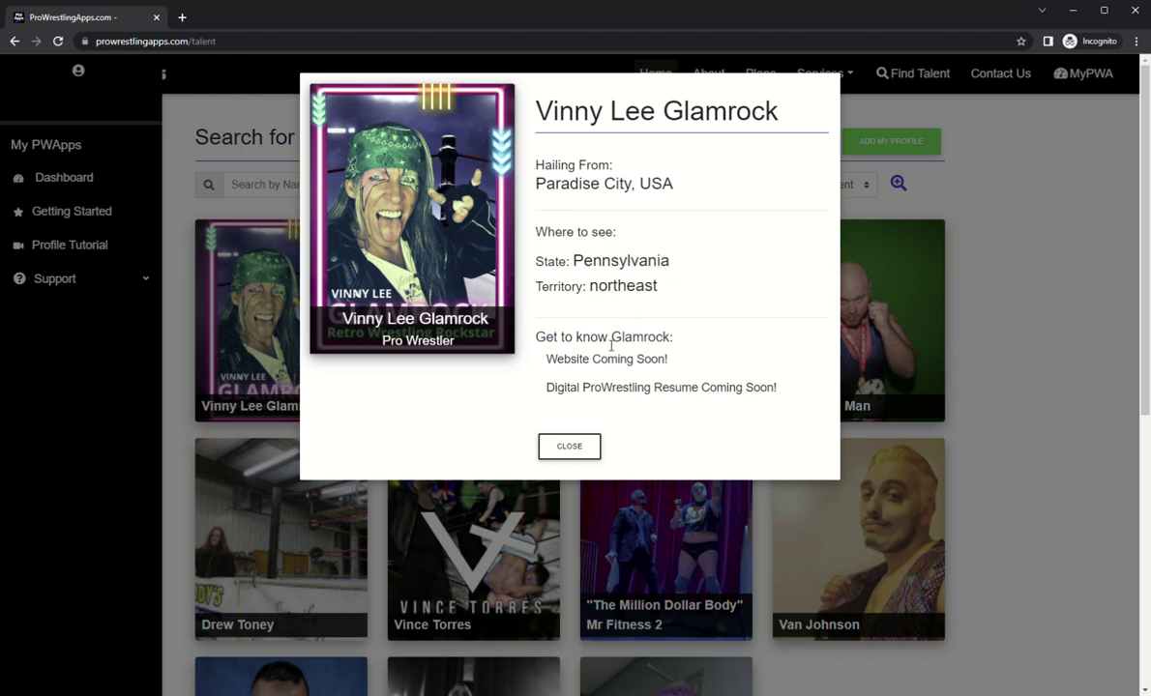
triple_click(554, 366)
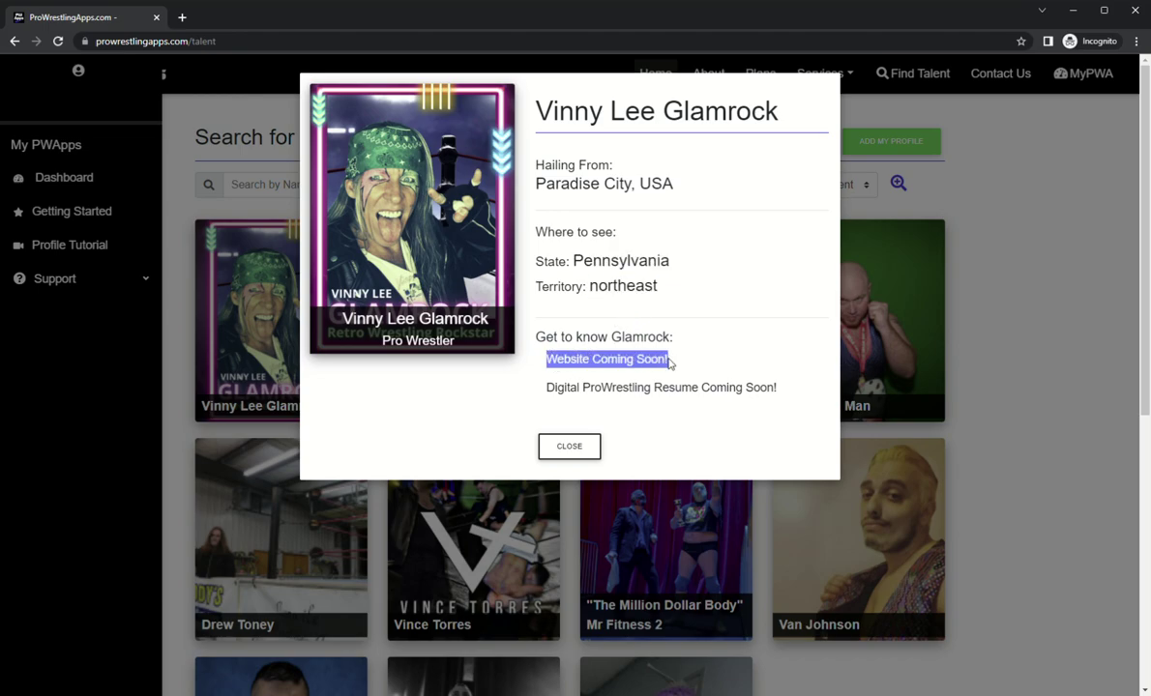
click(585, 448)
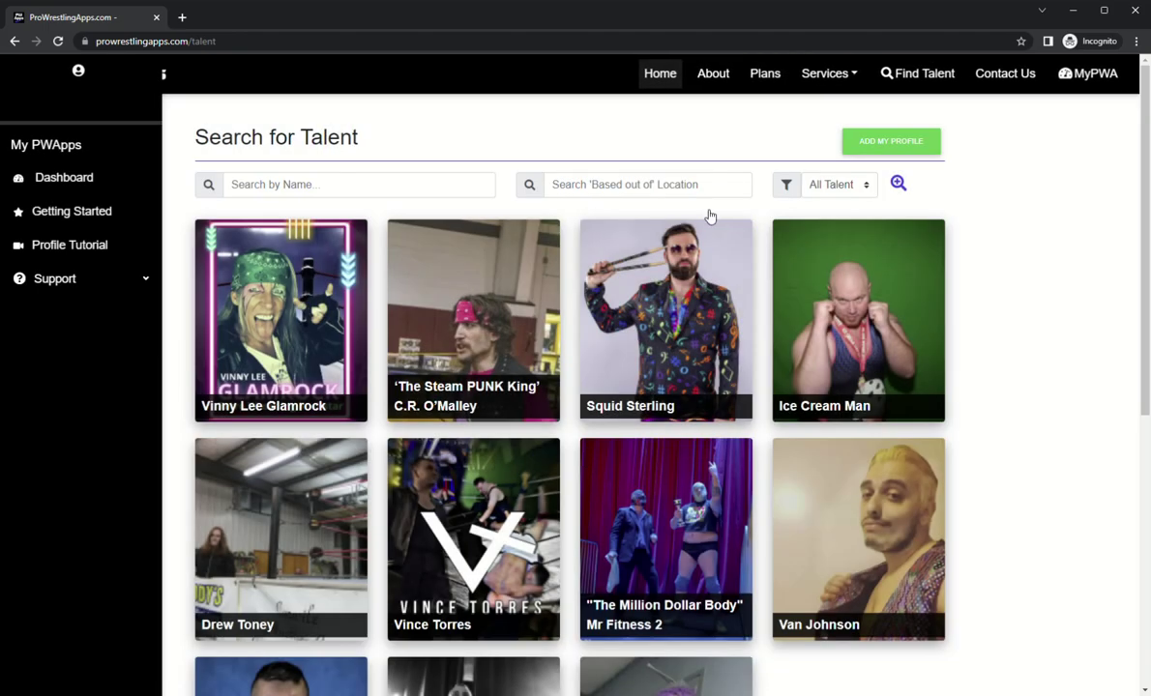
Step: Go to the Dashboard and open Talent Profile & Website for the Main Profile editor
click(95, 184)
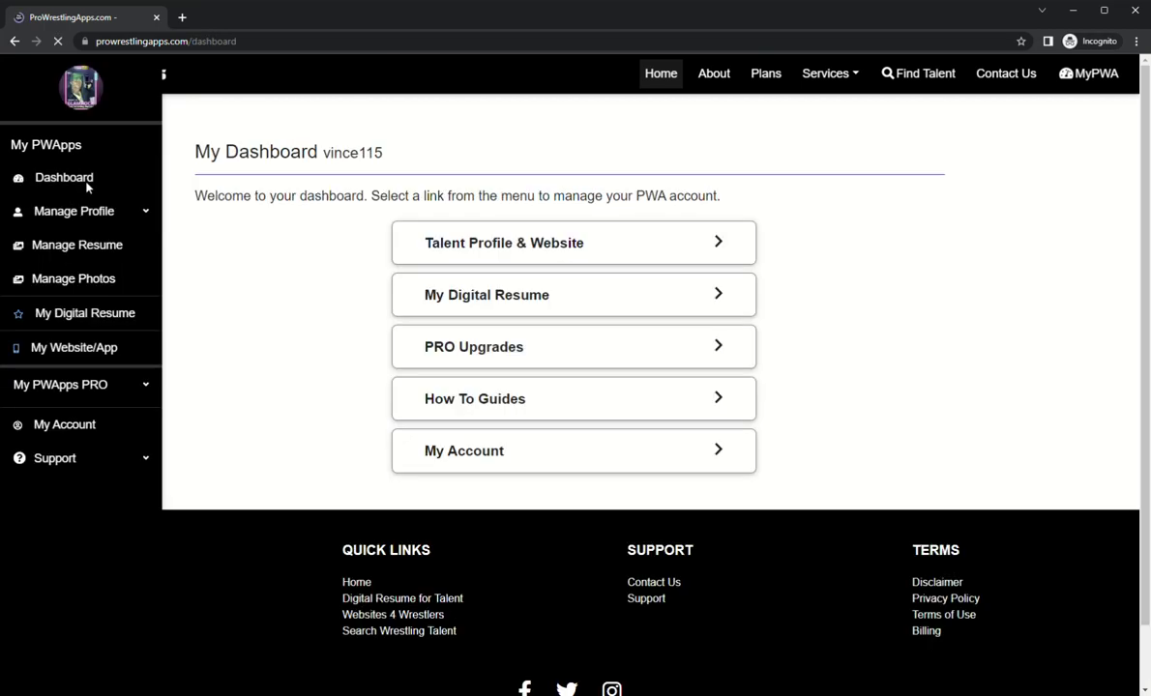
click(604, 252)
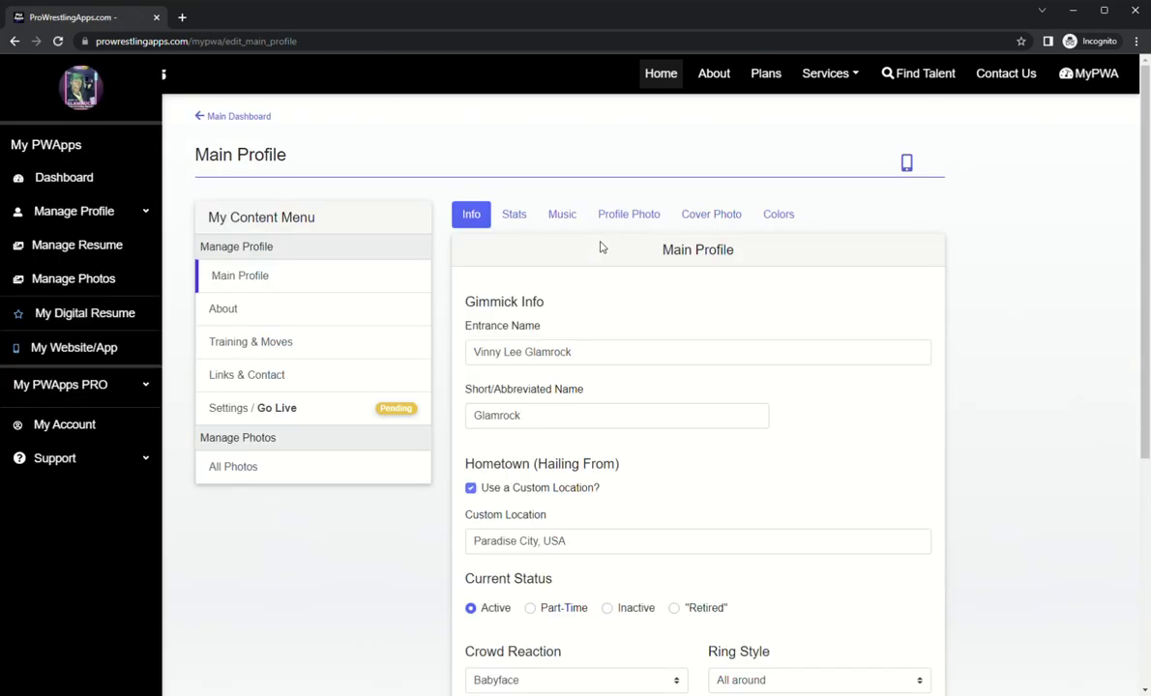